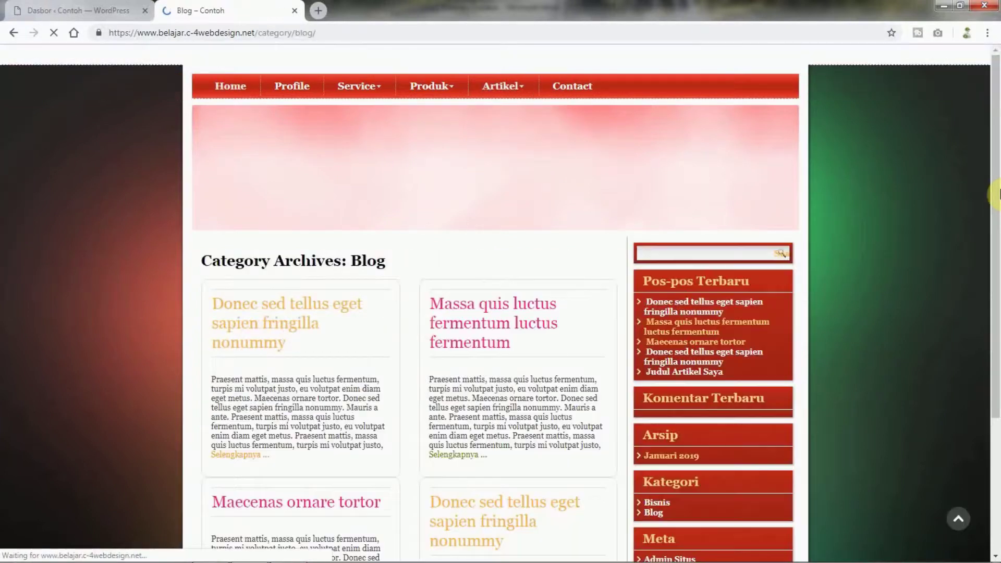
Review the Blog category archive and the site's Home page from the slider down to the footer
scroll(996, 193, "down", 10)
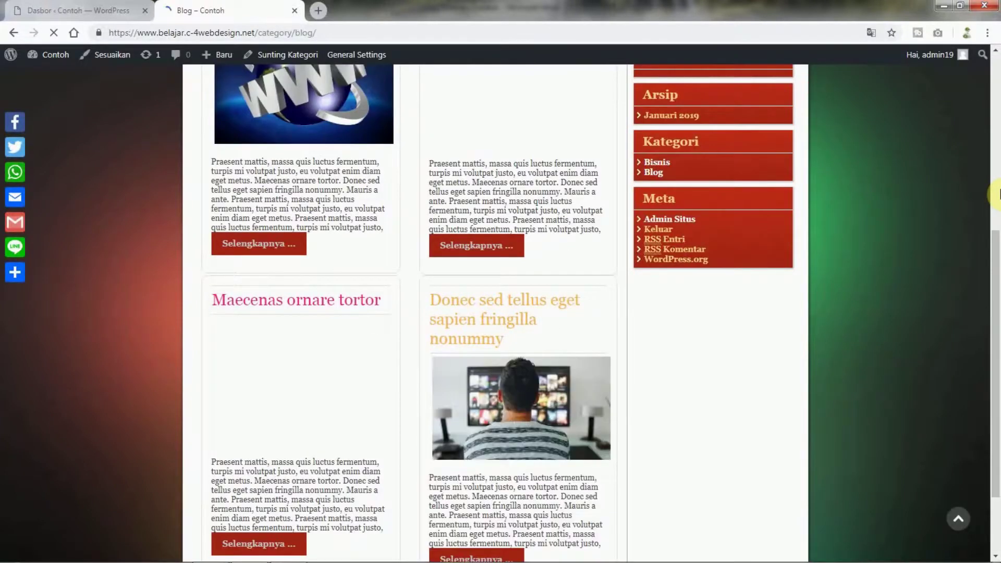
scroll(996, 194, "down", 10)
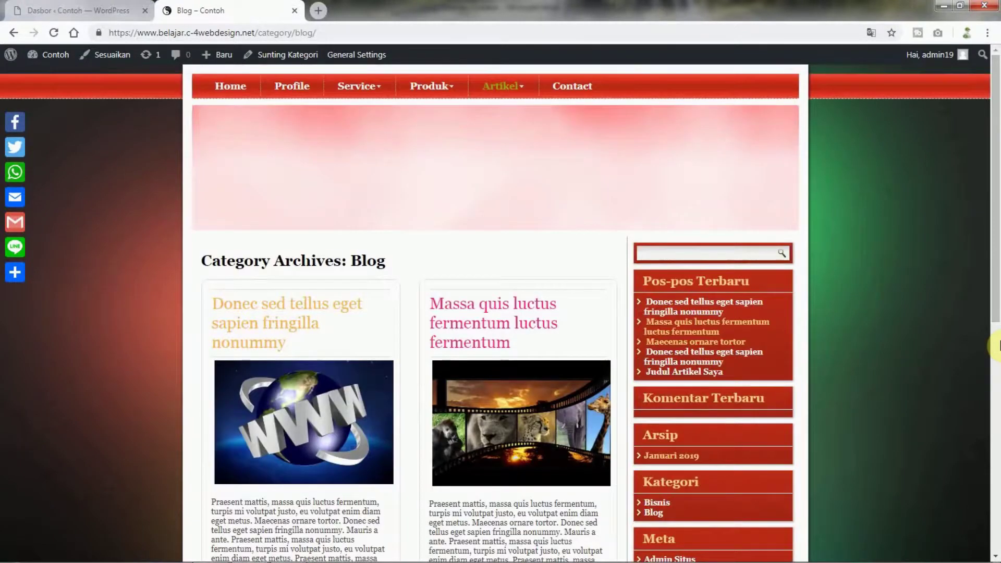
left_click(219, 93)
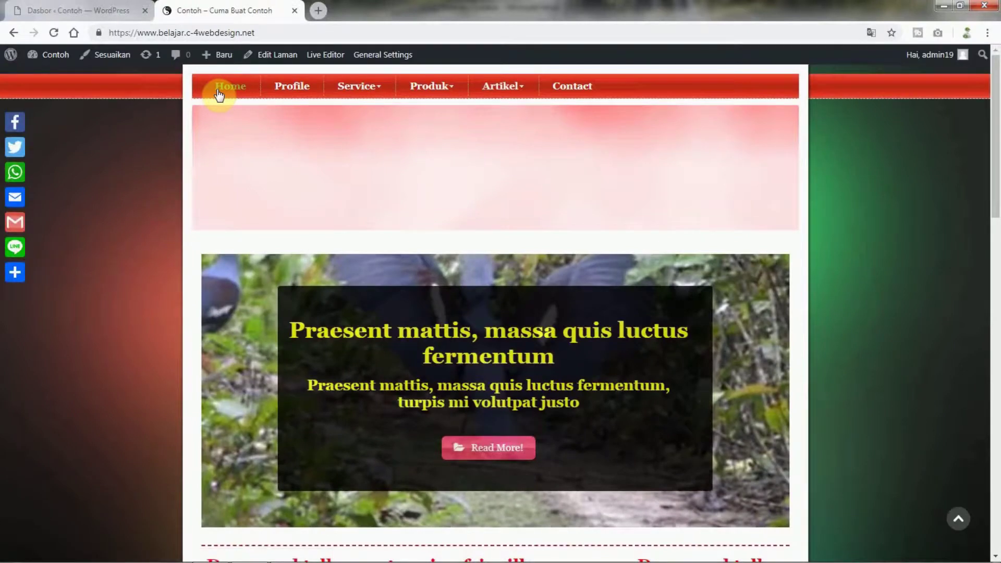
scroll(933, 346, "down", 15)
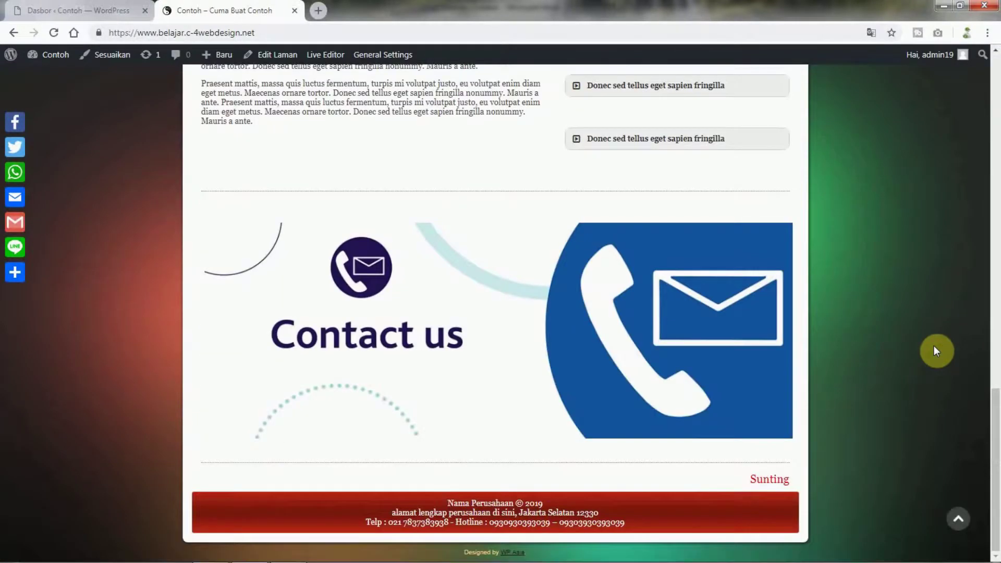
scroll(933, 346, "up", 8)
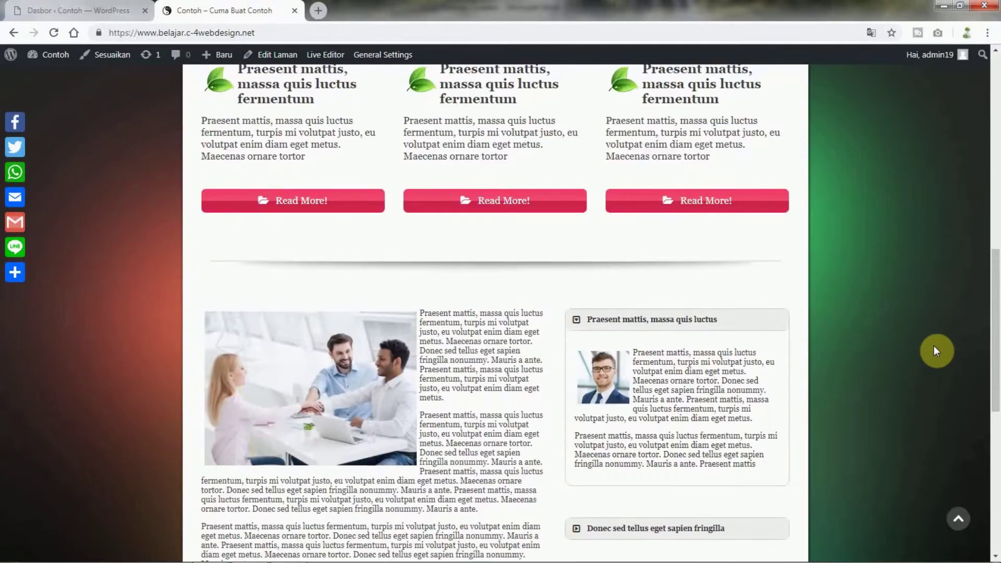
scroll(933, 346, "up", 6)
scroll(934, 345, "down", 12)
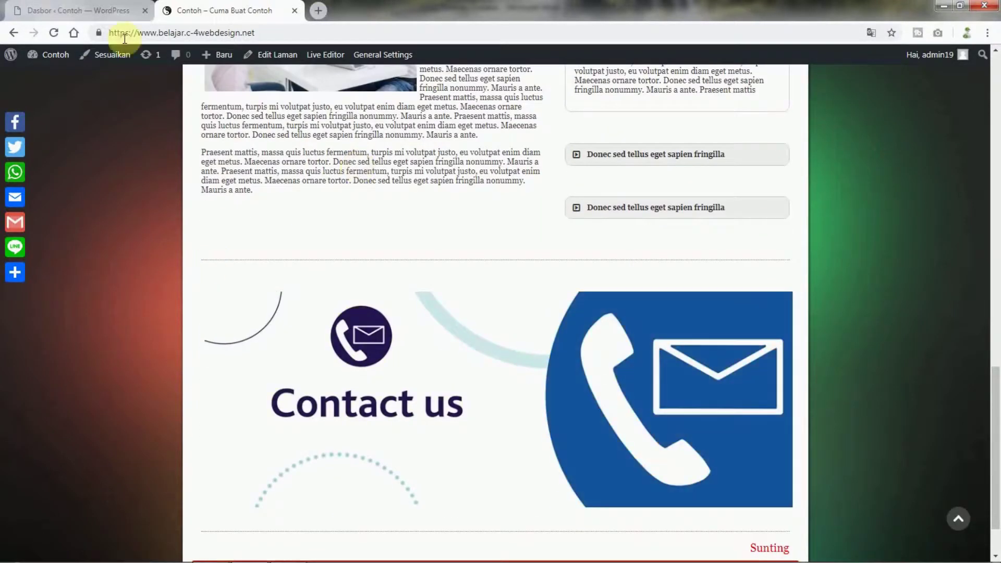
Close the WordPress dashboard tab and open the site's home page for editing
left_click(20, 7)
left_click(146, 10)
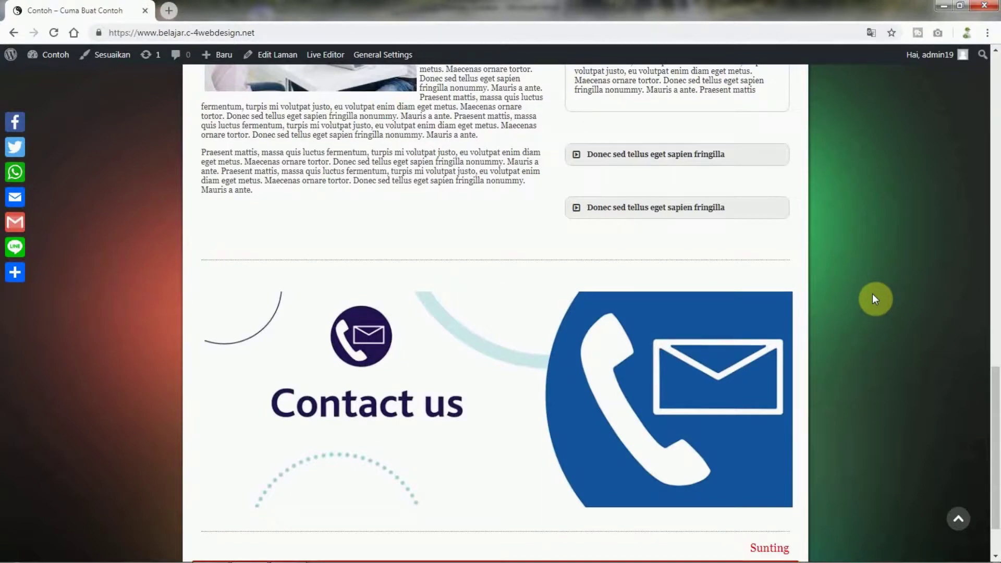
left_click(281, 55)
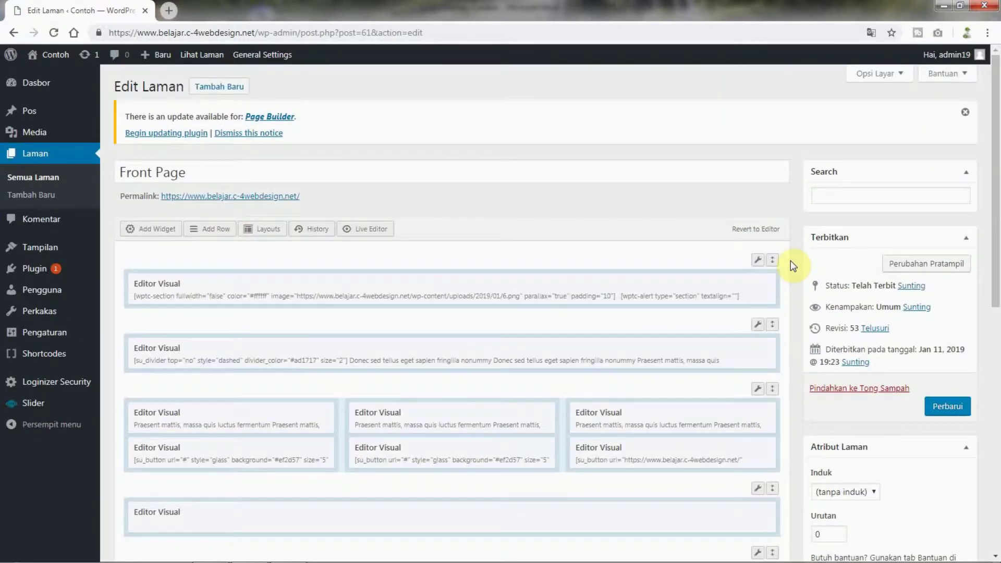
Insert an even two-column row below the last row of the Front Page layout
scroll(507, 448, "down", 10)
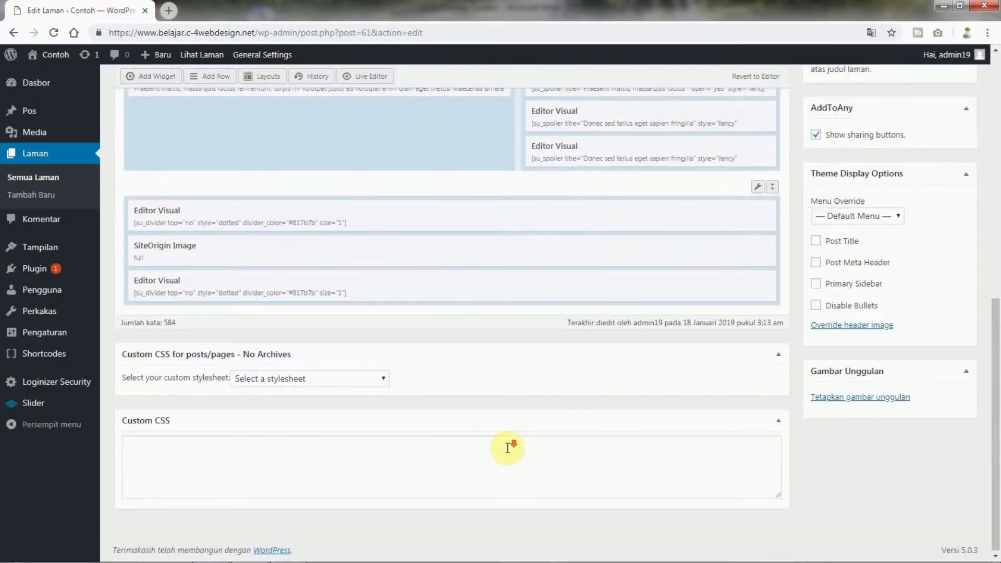
scroll(509, 450, "up", 2)
left_click(339, 251)
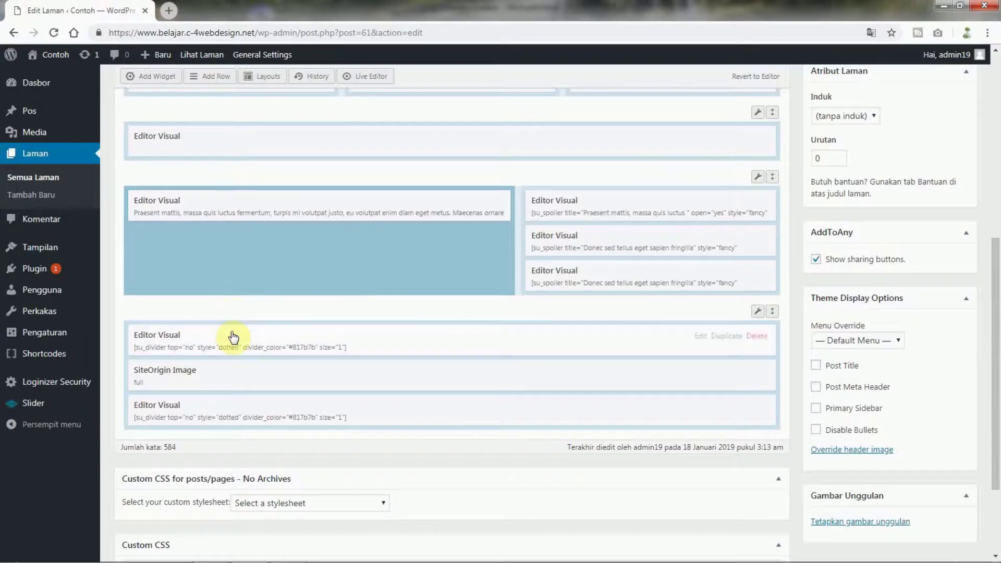
left_click(128, 324)
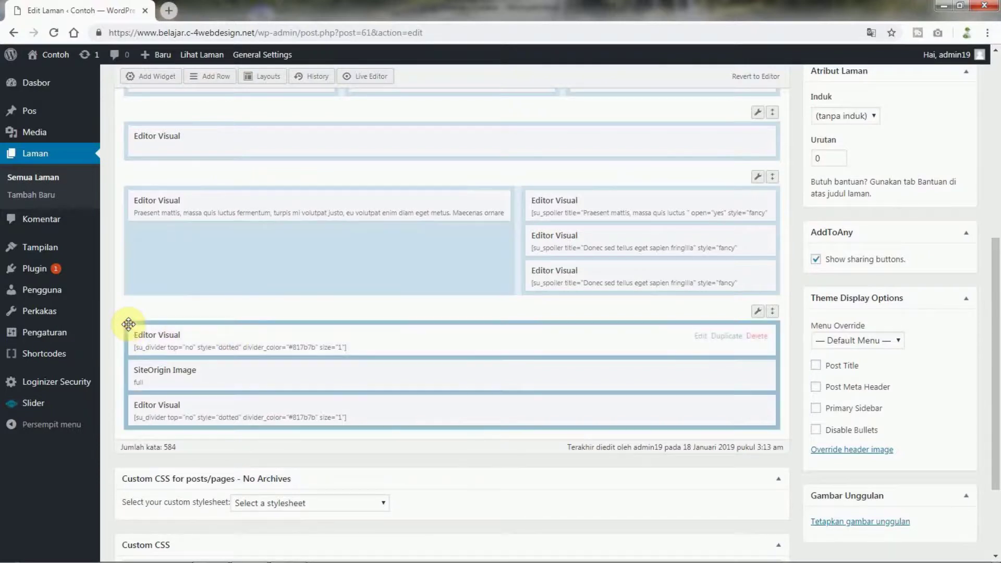
left_click(211, 77)
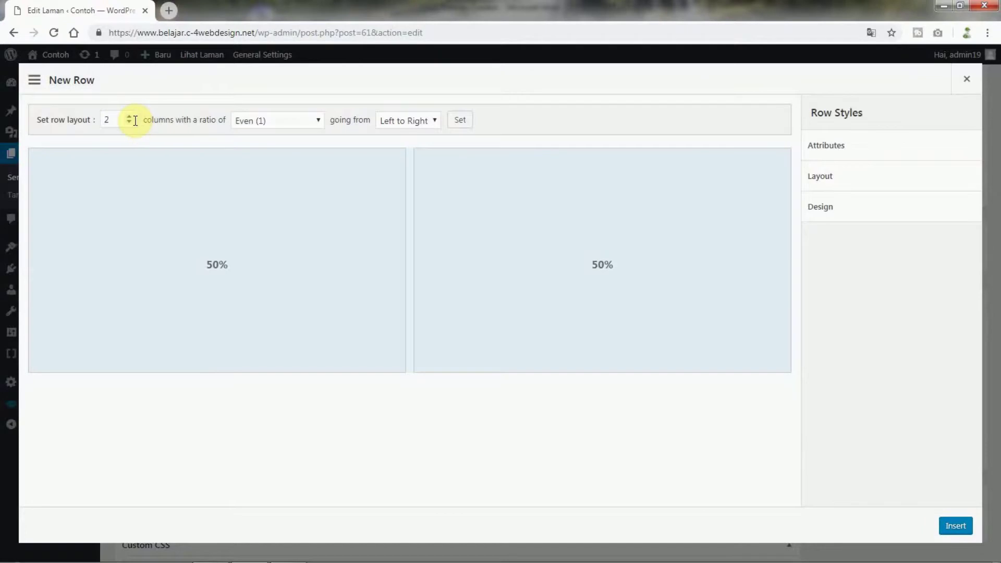
left_click(955, 525)
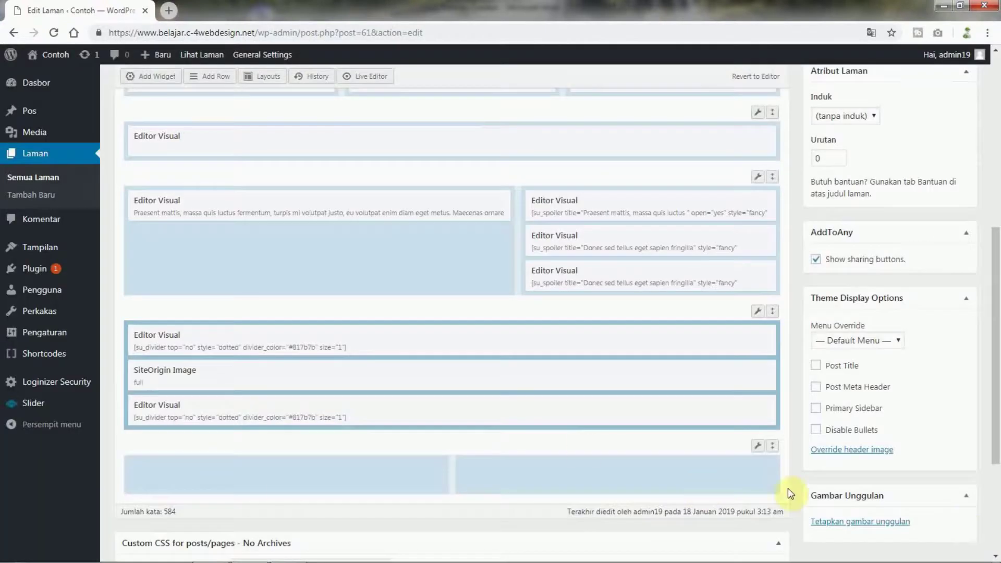
Delete the empty two-column row at the end of the layout
mouse_move(758, 445)
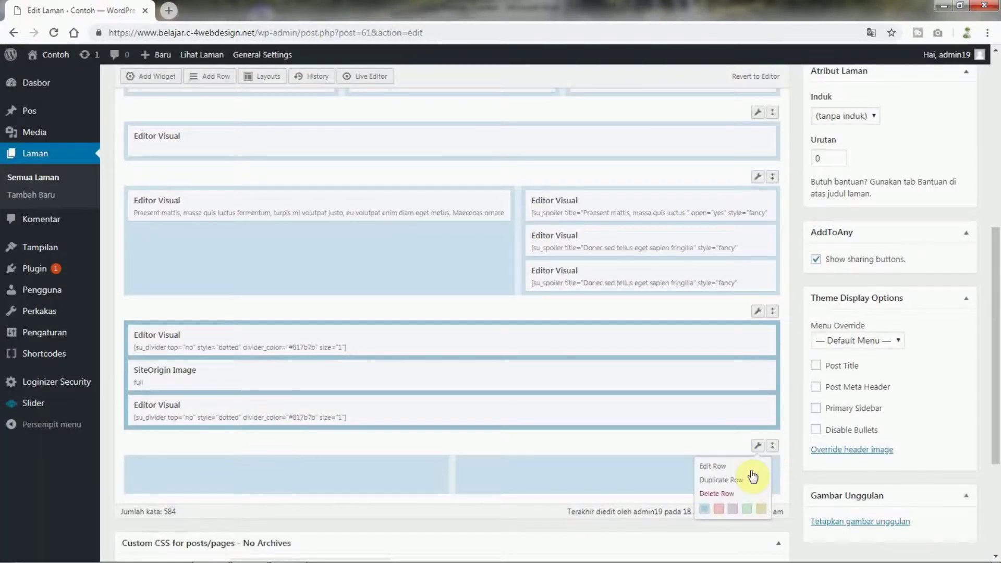
left_click(733, 493)
left_click(733, 496)
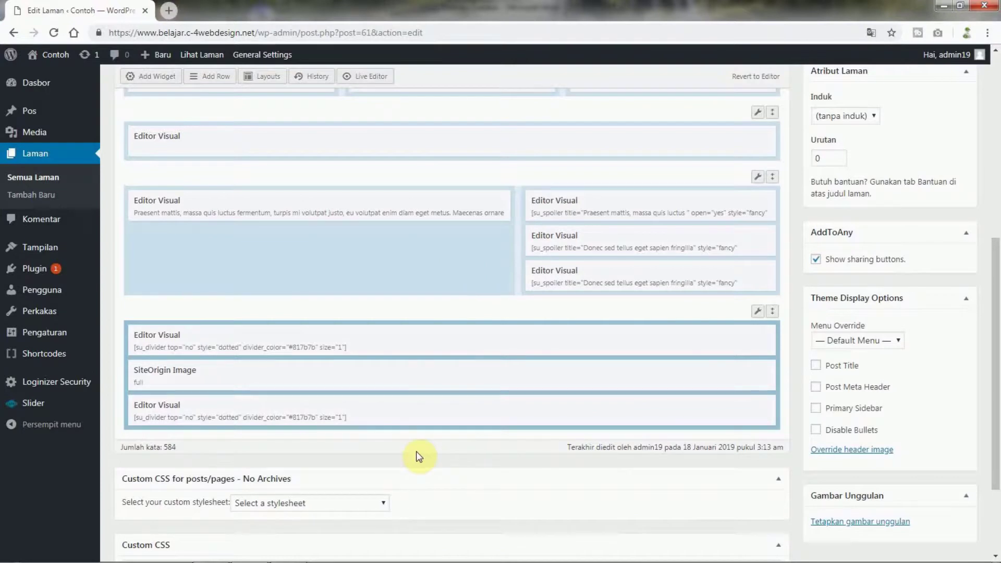
Insert a one-column row directly below the row holding the text and the three spoiler widgets
left_click(425, 255)
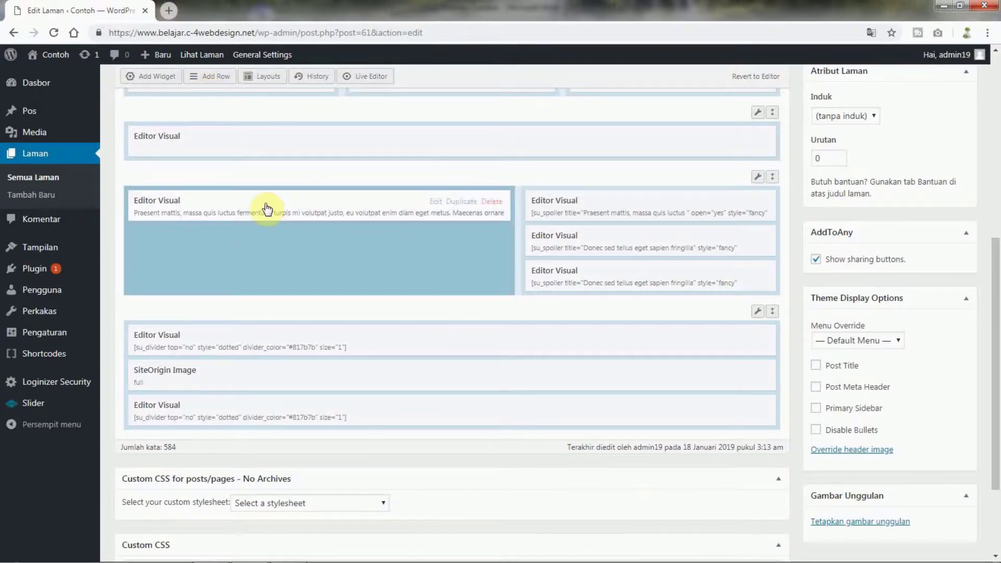
left_click(210, 77)
left_click(129, 122)
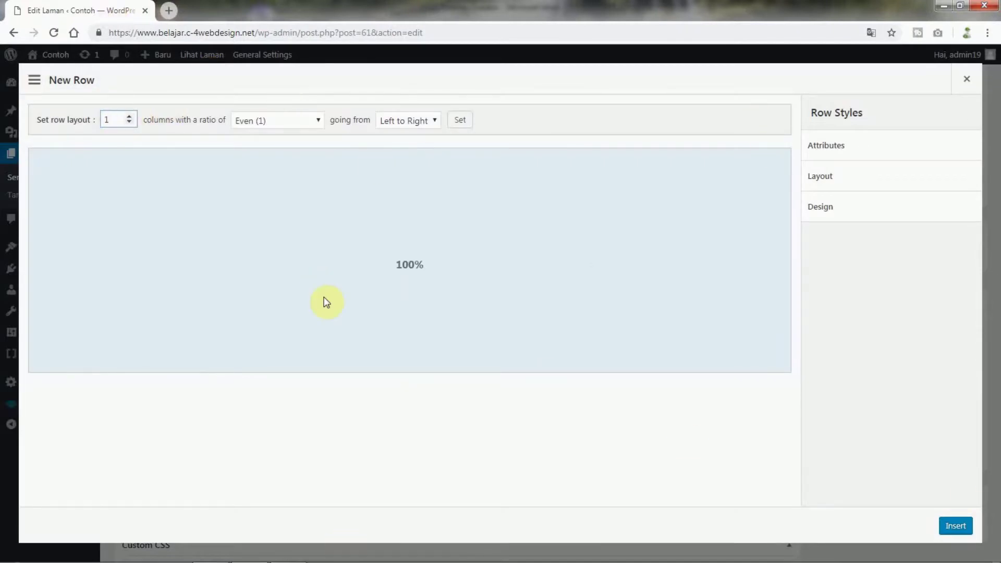
left_click(963, 533)
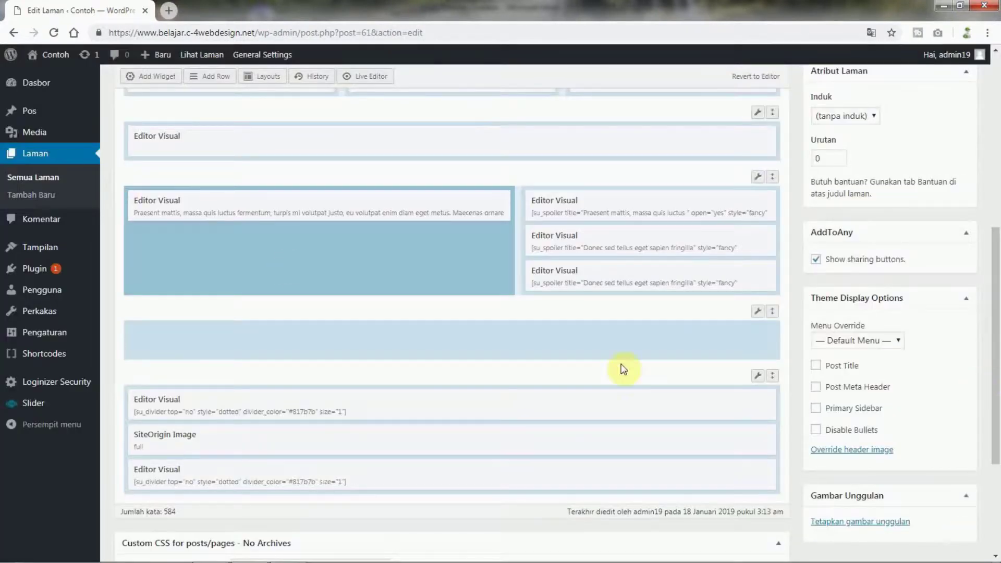
Add an Editor Visual widget to the new empty row and open it for editing
left_click(185, 339)
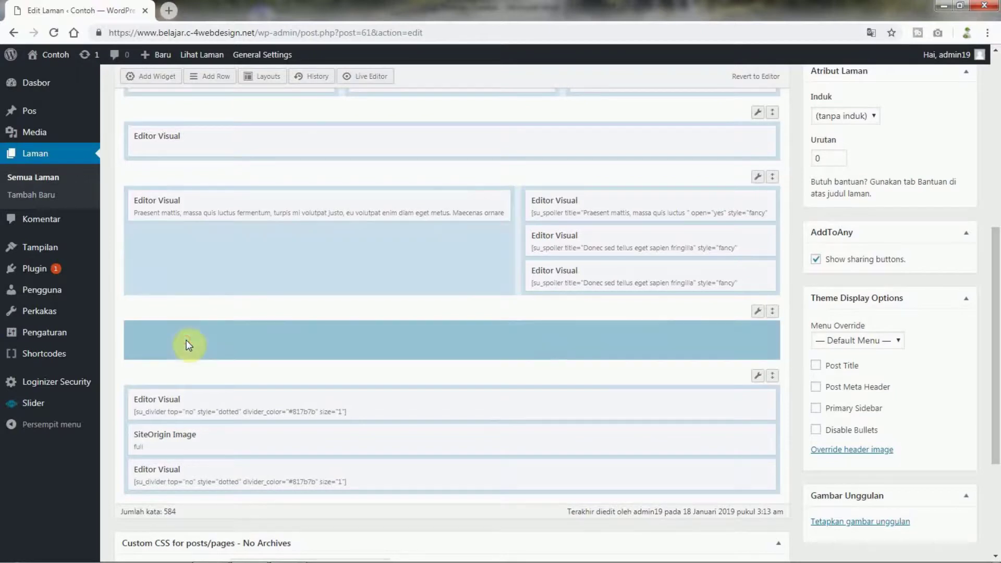
left_click(147, 76)
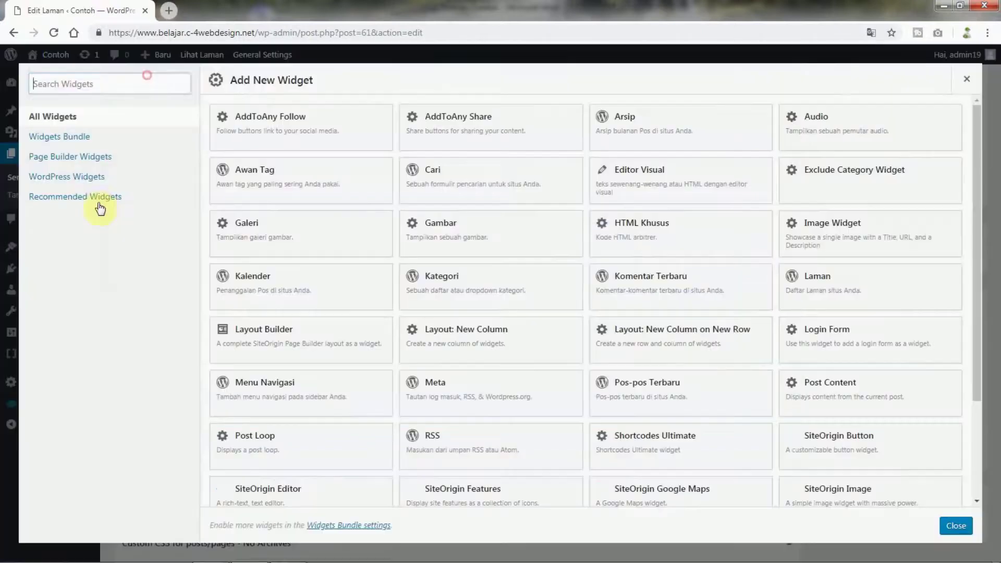
left_click(690, 171)
left_click(698, 339)
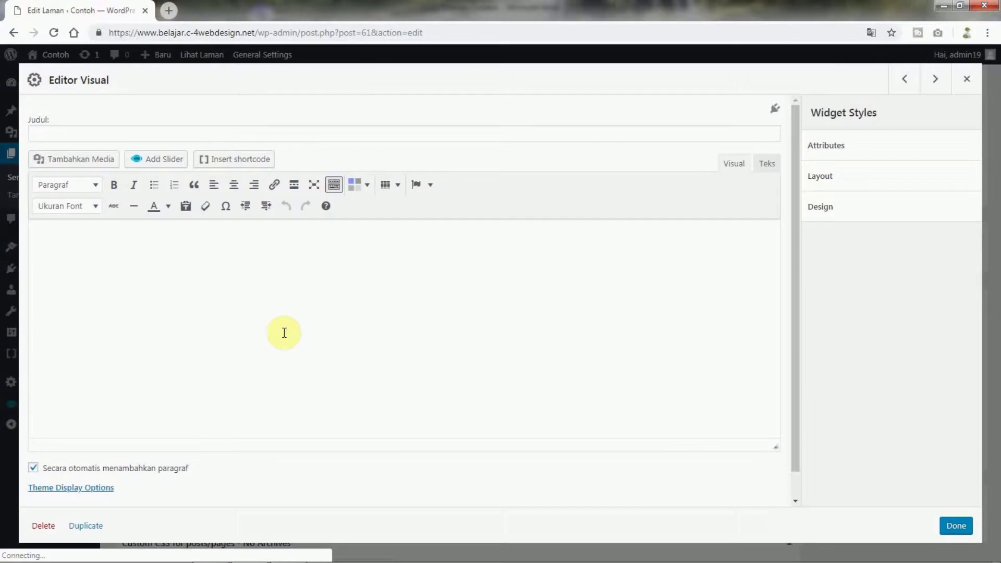
Start a Gallery shortcode in the widget's content area, with Recent posts as the image source
left_click(125, 291)
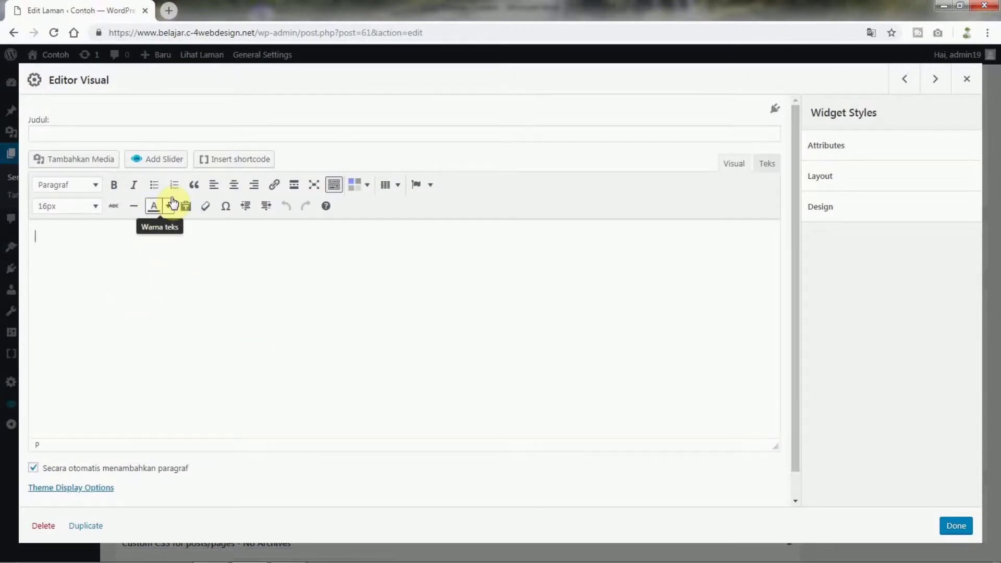
left_click(235, 159)
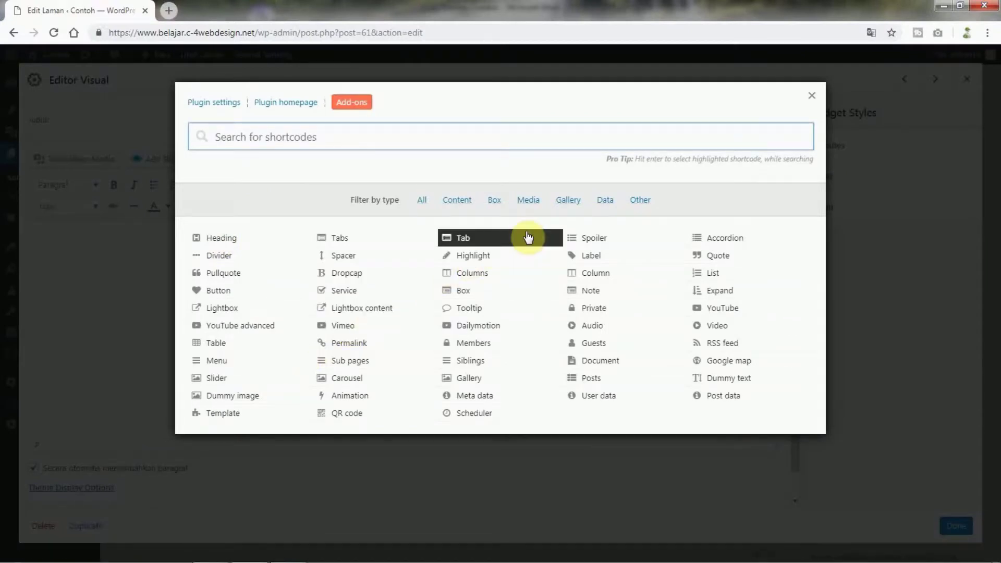
left_click(570, 200)
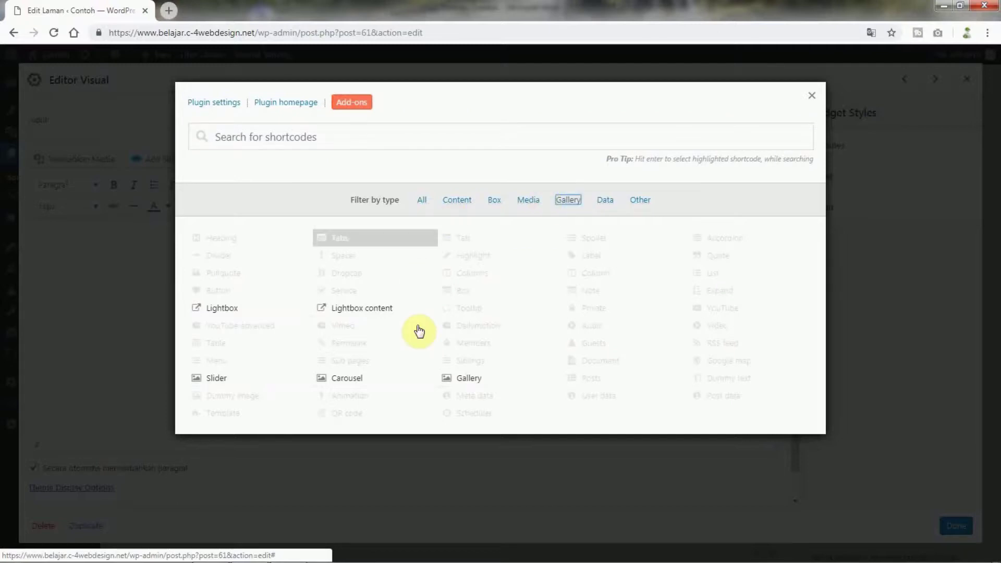
left_click(463, 381)
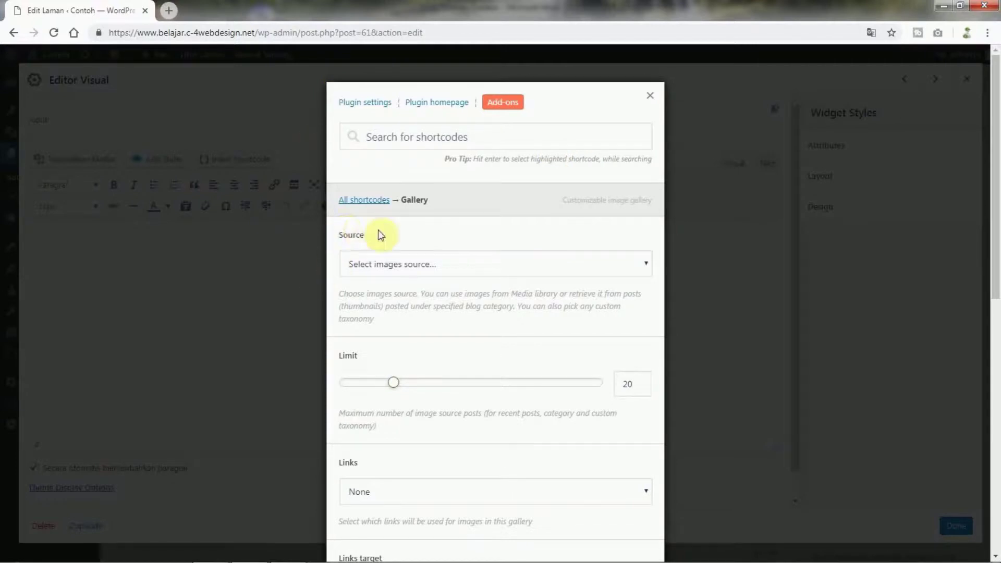
left_click(380, 260)
left_click(392, 298)
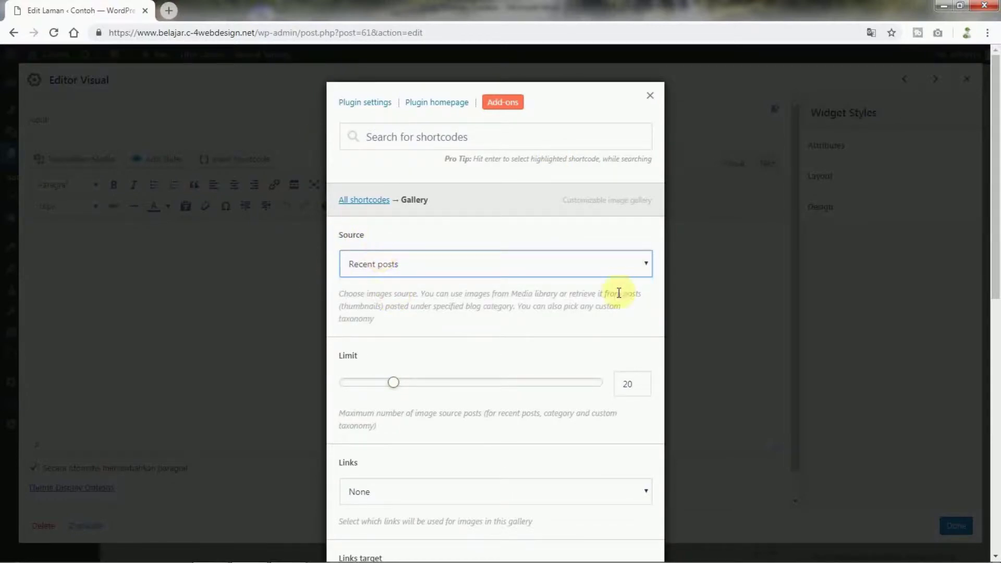
Set the gallery's maximum number of source posts to 6
scroll(608, 296, "down", 2)
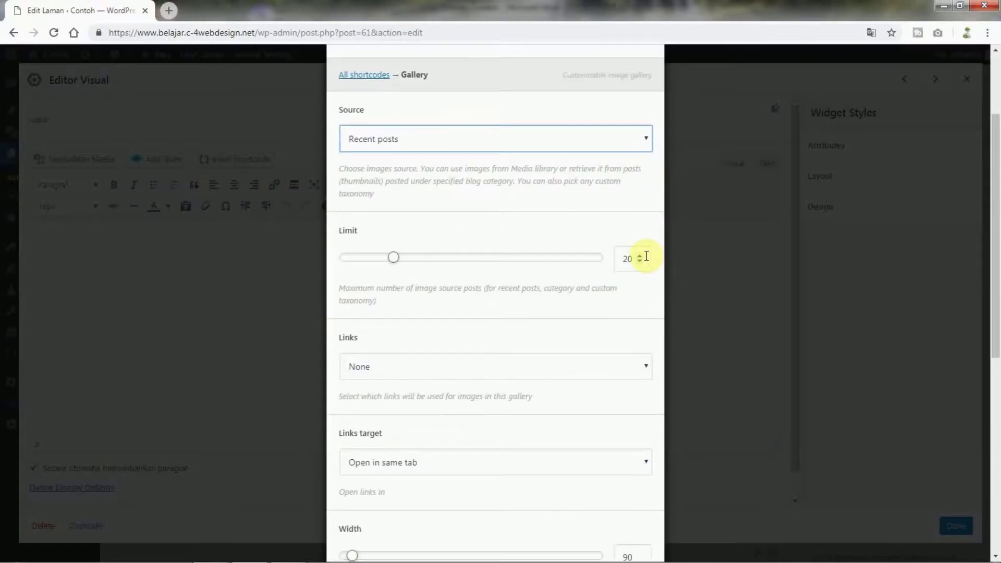
left_click(641, 257)
left_click(641, 257)
left_click(640, 257)
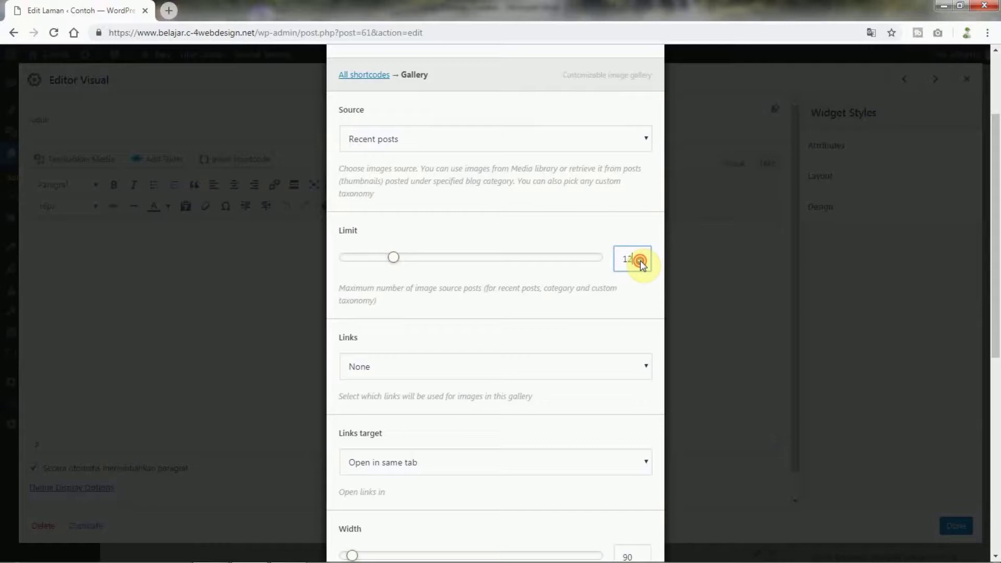
type("6")
left_click(596, 230)
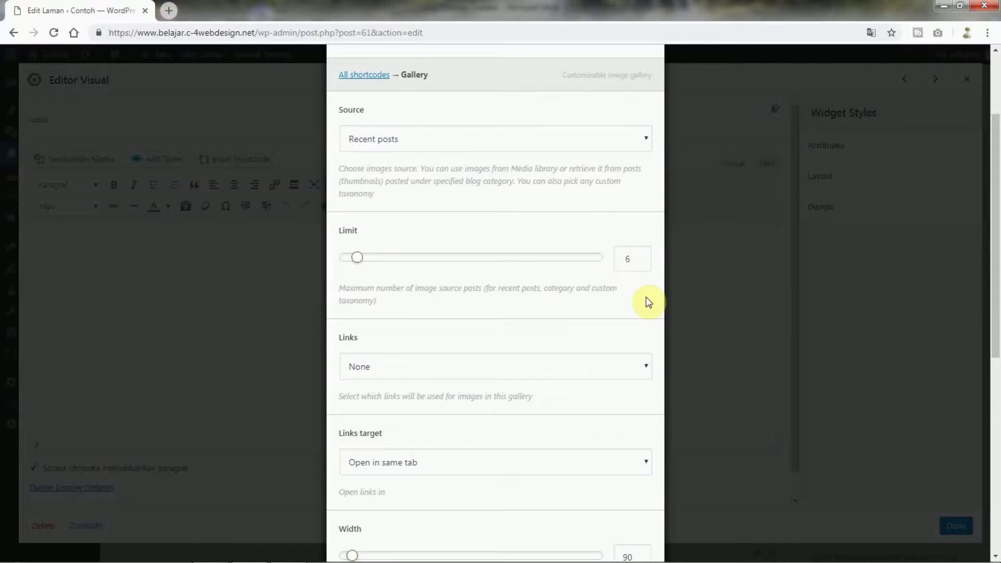
Make the gallery images link to the Post permalink
scroll(628, 301, "down", 3)
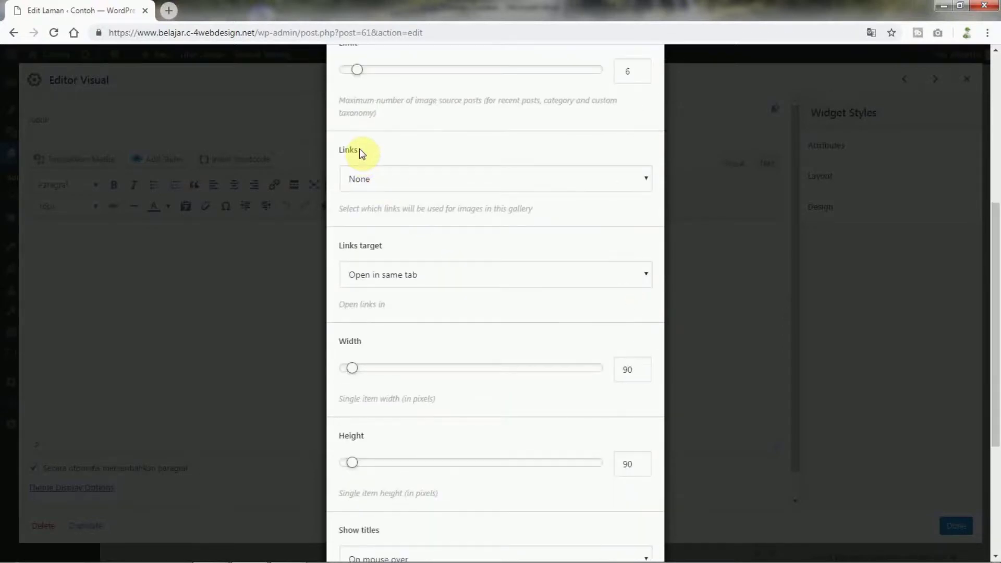
left_click(353, 180)
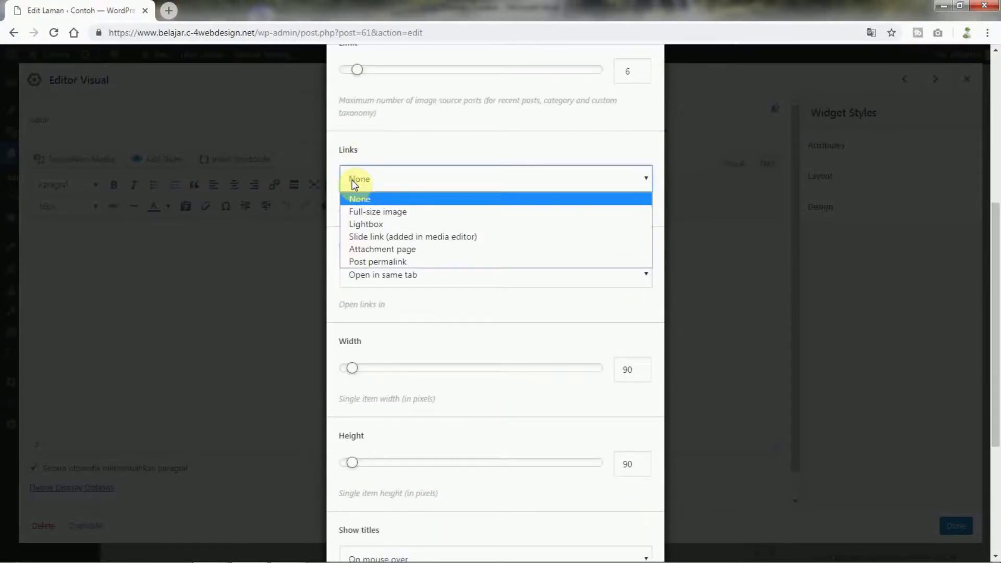
left_click(383, 264)
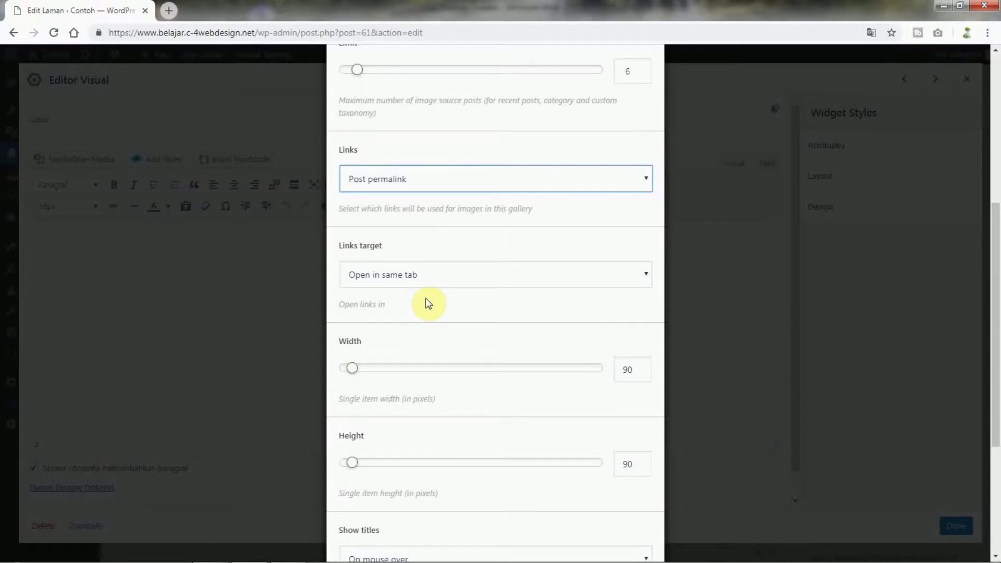
Set both the width and the height of each gallery image to 190 pixels
scroll(430, 303, "down", 2)
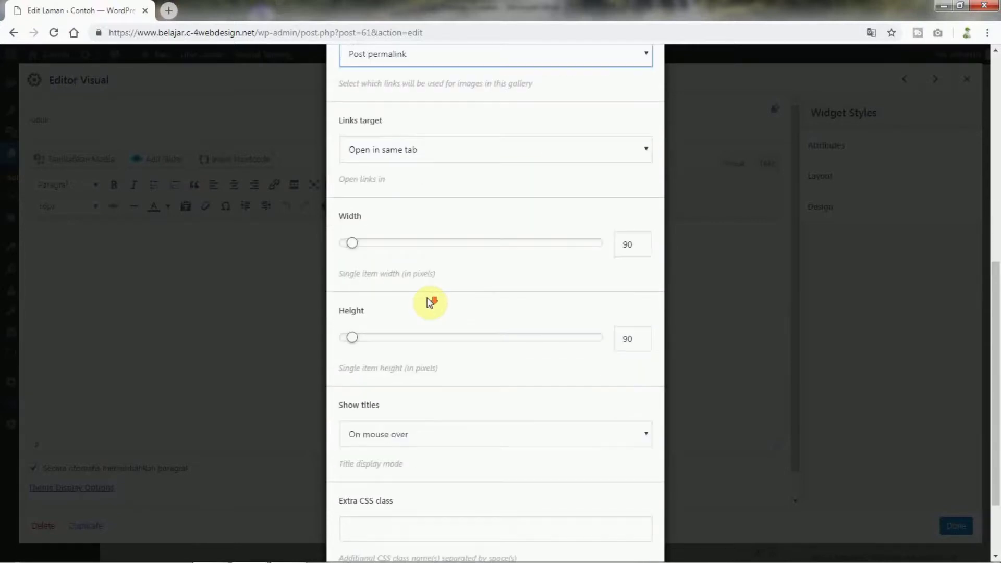
left_click(643, 241)
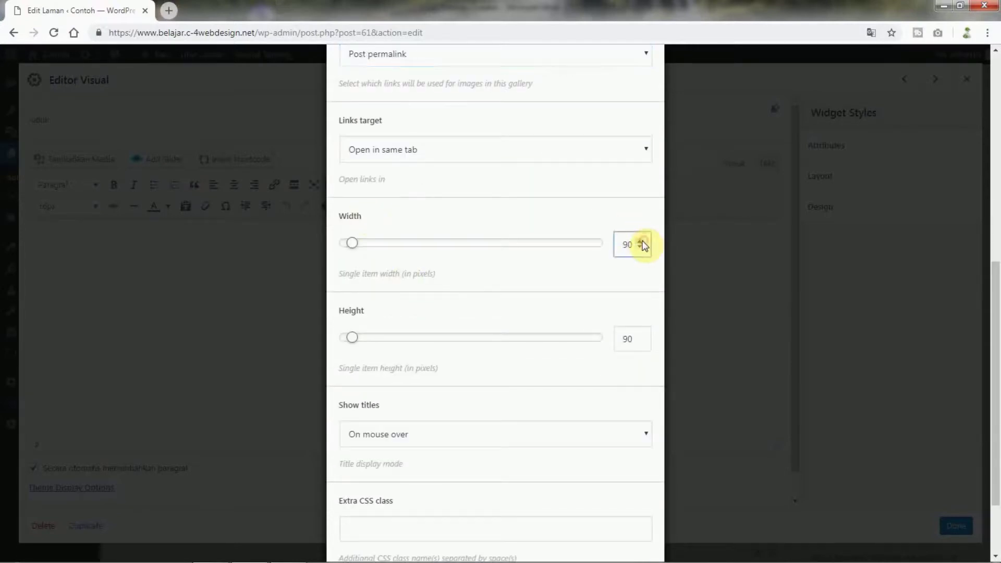
left_click(643, 241)
left_click(643, 336)
left_click(641, 336)
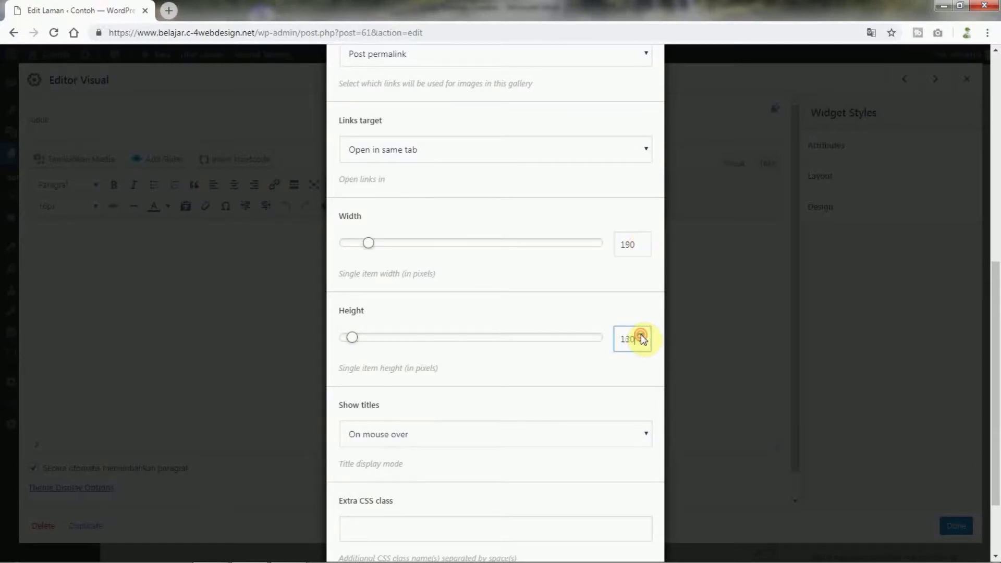
left_click(642, 336)
left_click(555, 261)
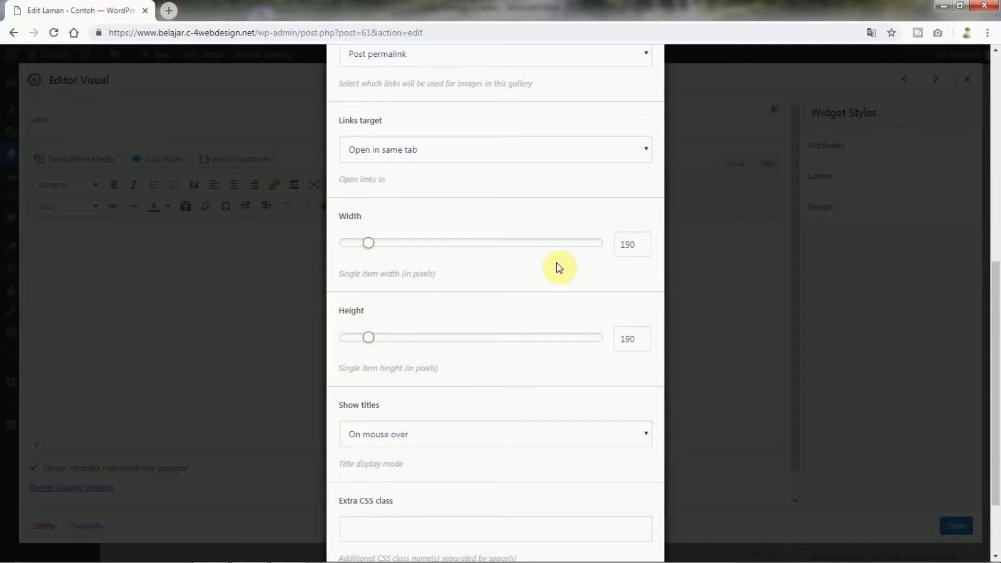
Set the gallery's titles to show Always, insert the shortcode into the widget and finish editing the widget
scroll(556, 261, "down", 2)
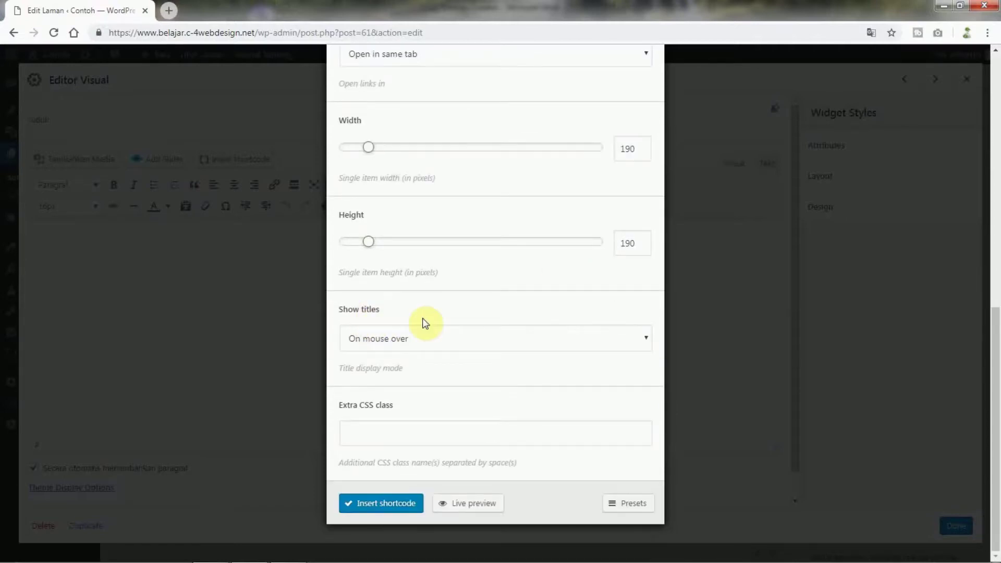
left_click(423, 344)
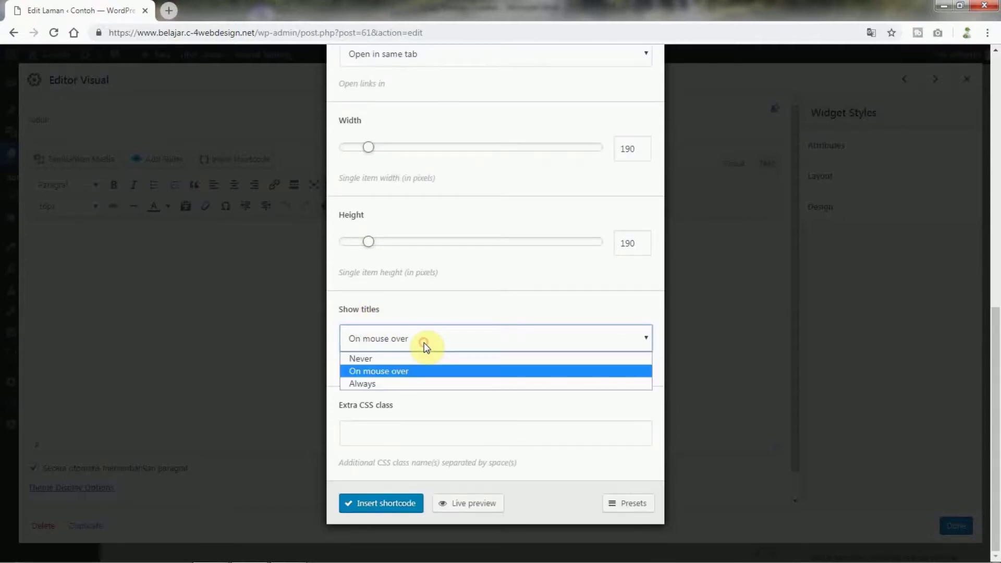
left_click(415, 384)
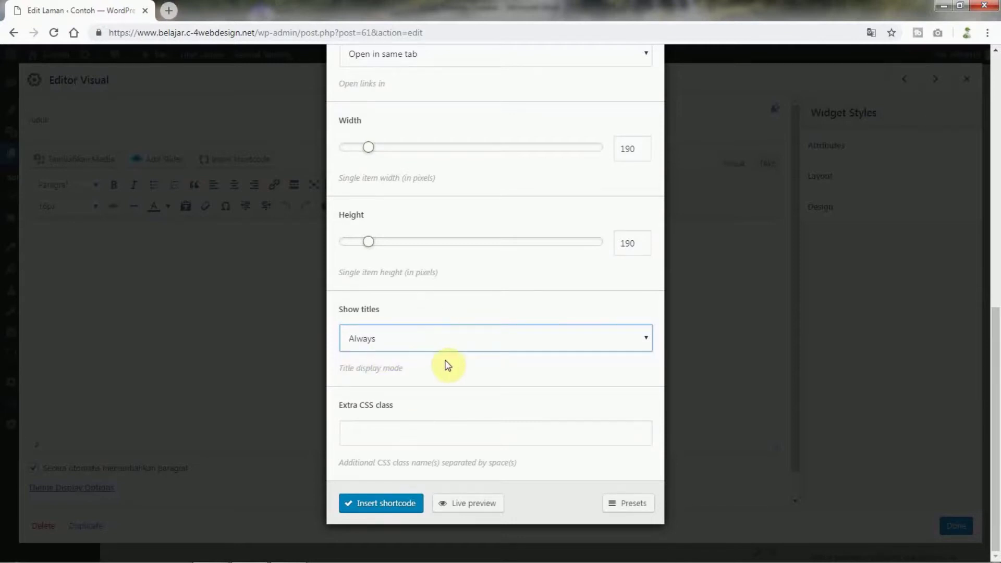
left_click(385, 503)
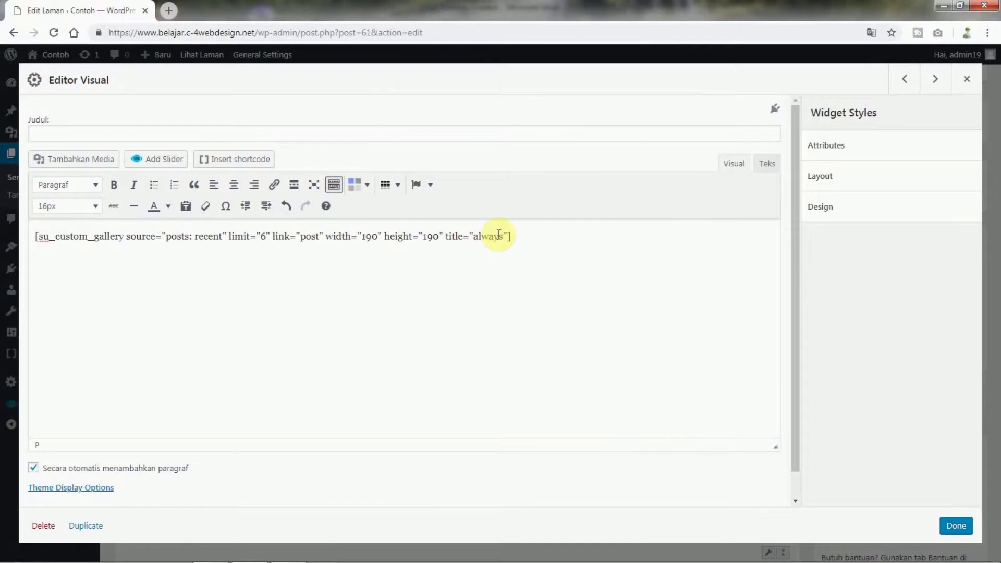
left_click(955, 525)
Update the Front Page and open the published page in a new browser tab
scroll(956, 313, "up", 5)
left_click(949, 281)
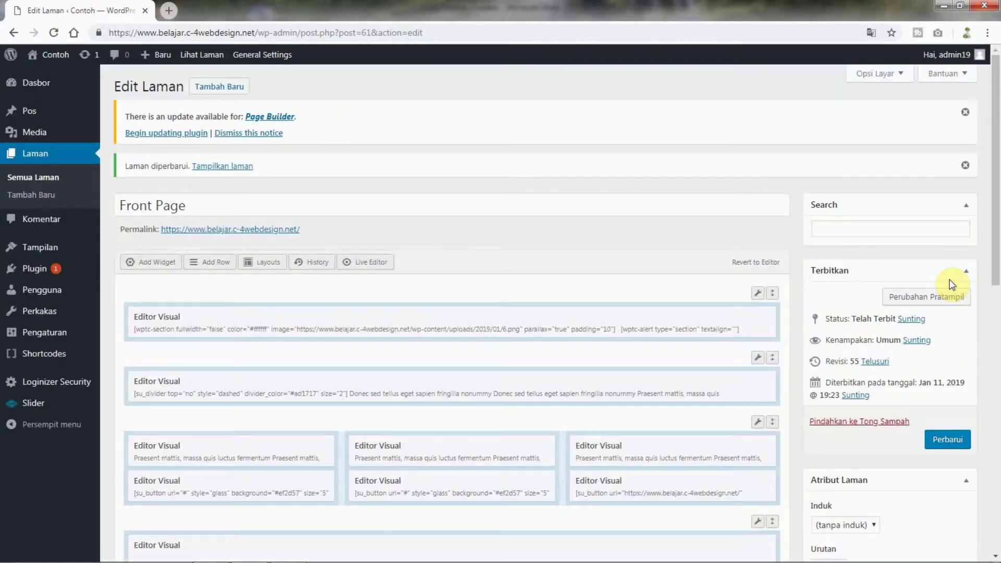
right_click(213, 166)
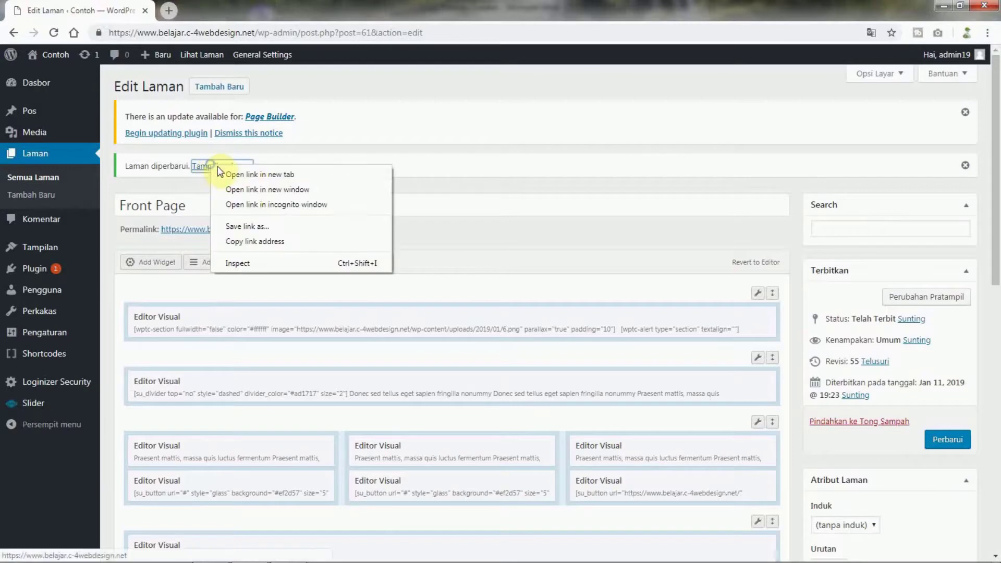
left_click(220, 174)
left_click(261, 6)
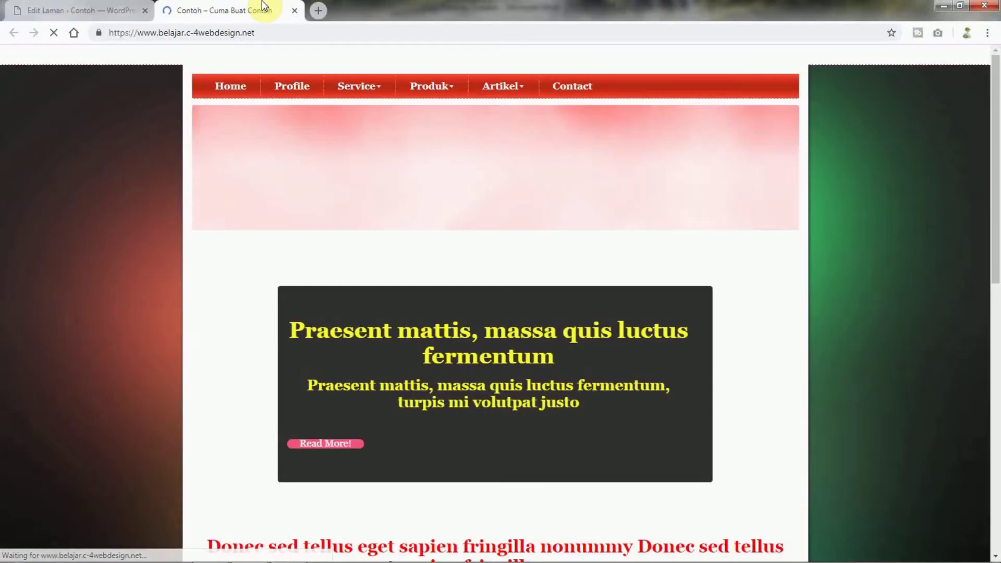
Examine the published front page, checking the recent-posts gallery and how it sits among the other sections
scroll(890, 236, "down", 1)
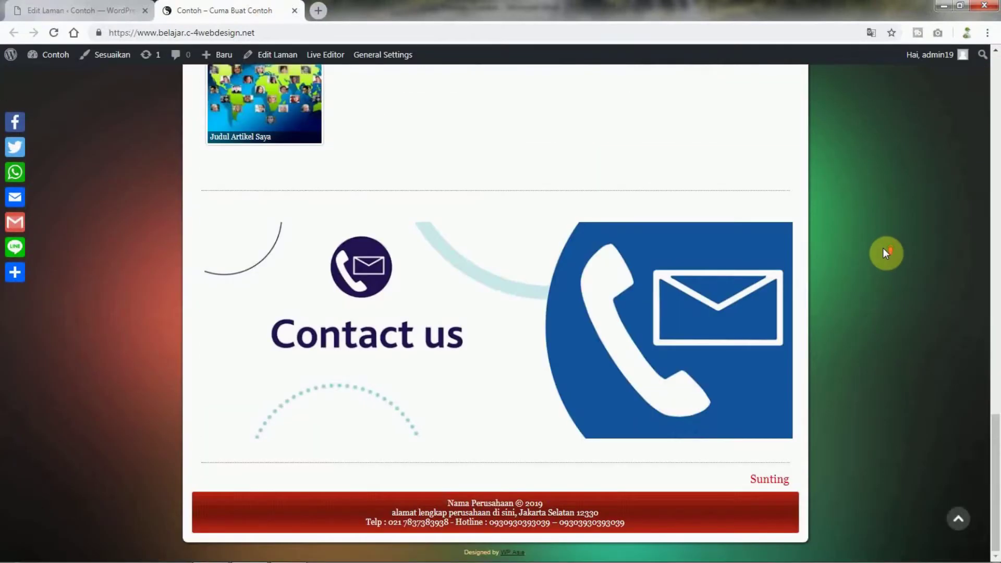
scroll(883, 250, "up", 10)
scroll(883, 250, "down", 5)
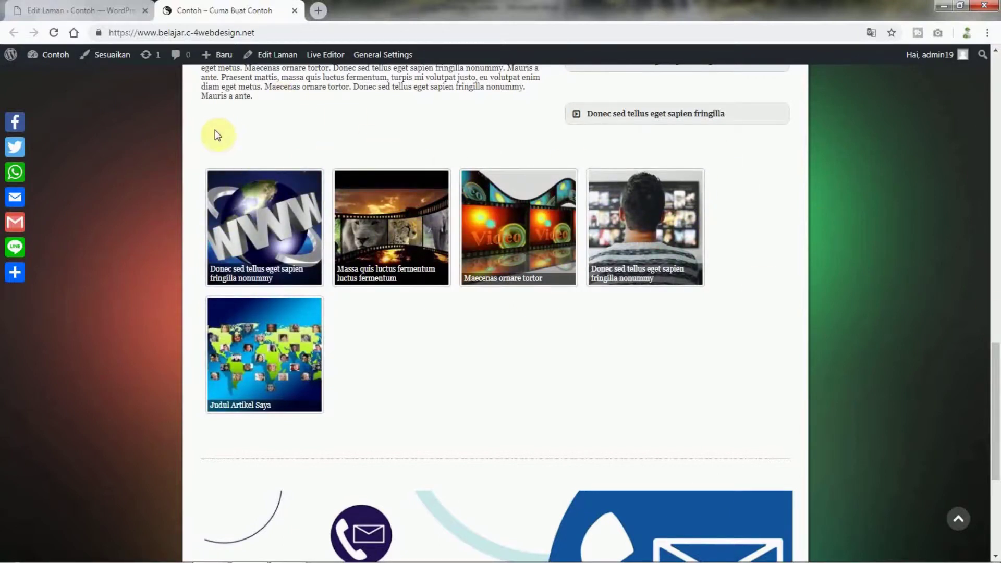
scroll(912, 280, "up", 20)
scroll(911, 280, "down", 15)
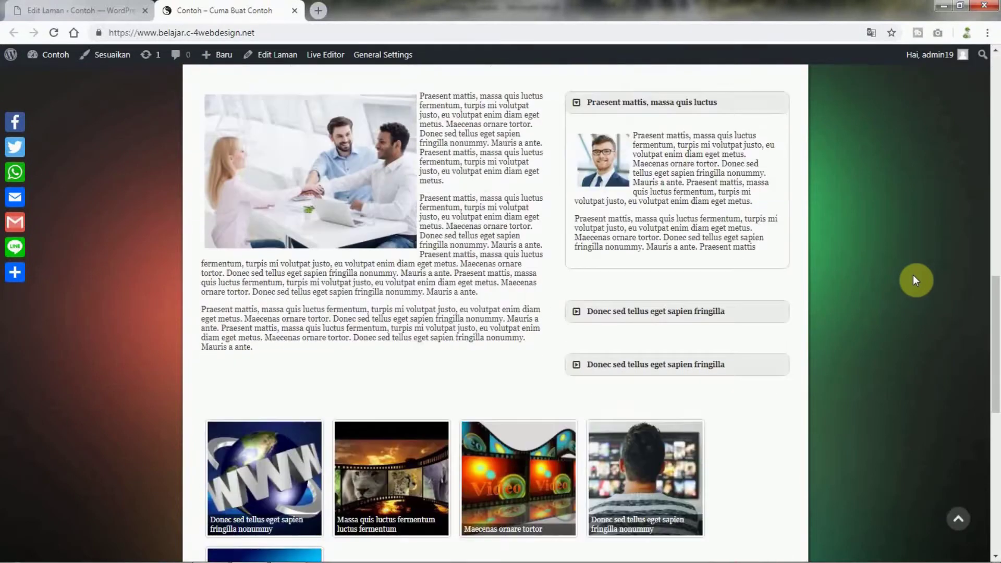
scroll(292, 209, "down", 3)
scroll(302, 211, "up", 14)
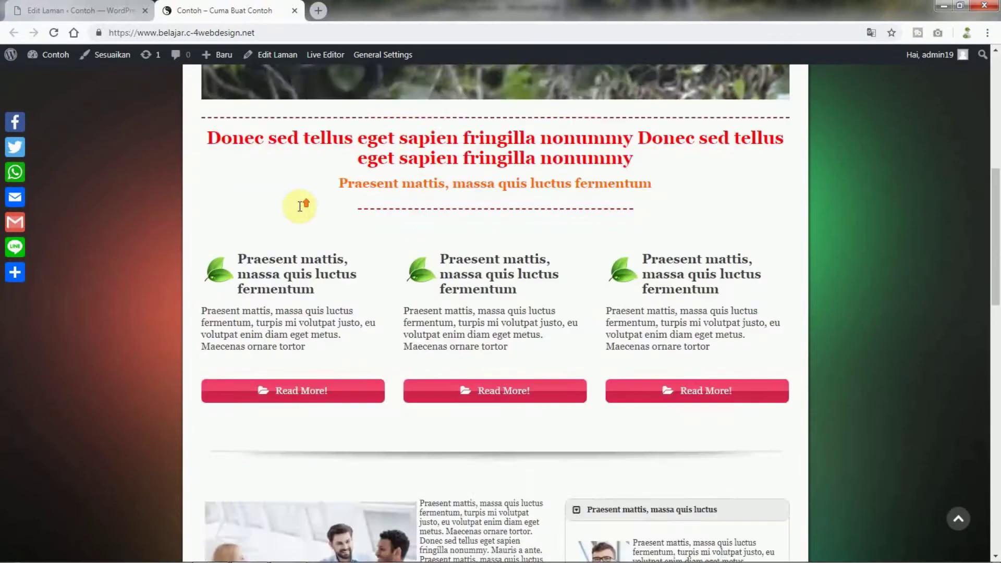
scroll(300, 209, "down", 6)
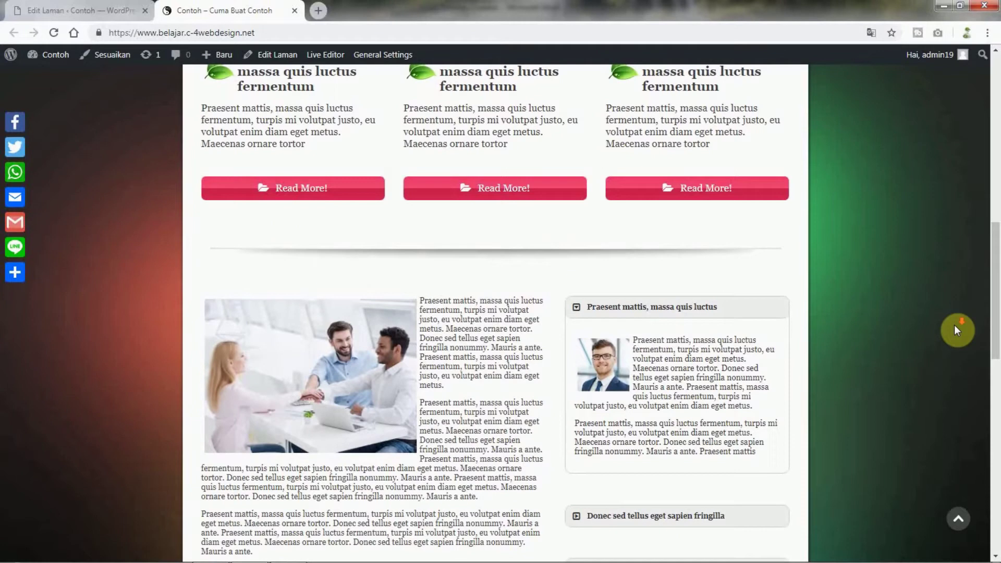
scroll(955, 330, "down", 10)
scroll(956, 330, "up", 7)
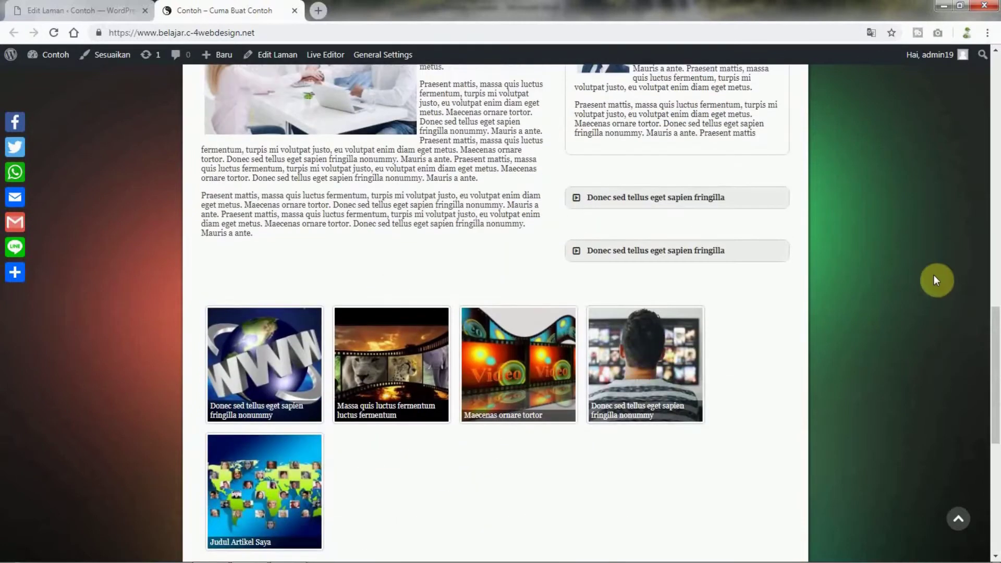
scroll(965, 274, "down", 5)
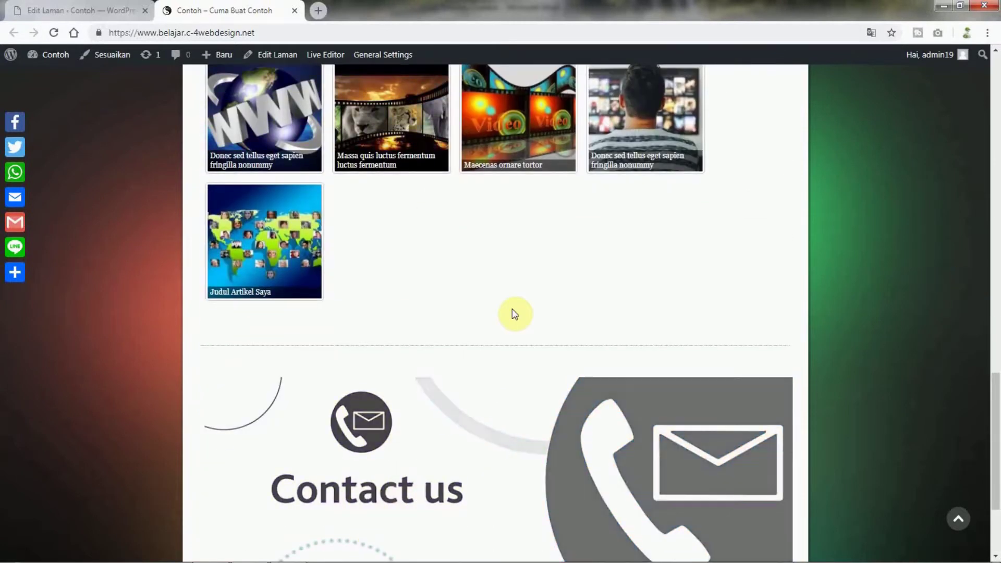
scroll(509, 312, "down", 3)
In the Page Builder, move the gallery row below the row with the dividers and SiteOrigin Image, and update the page
left_click(68, 10)
scroll(592, 307, "down", 8)
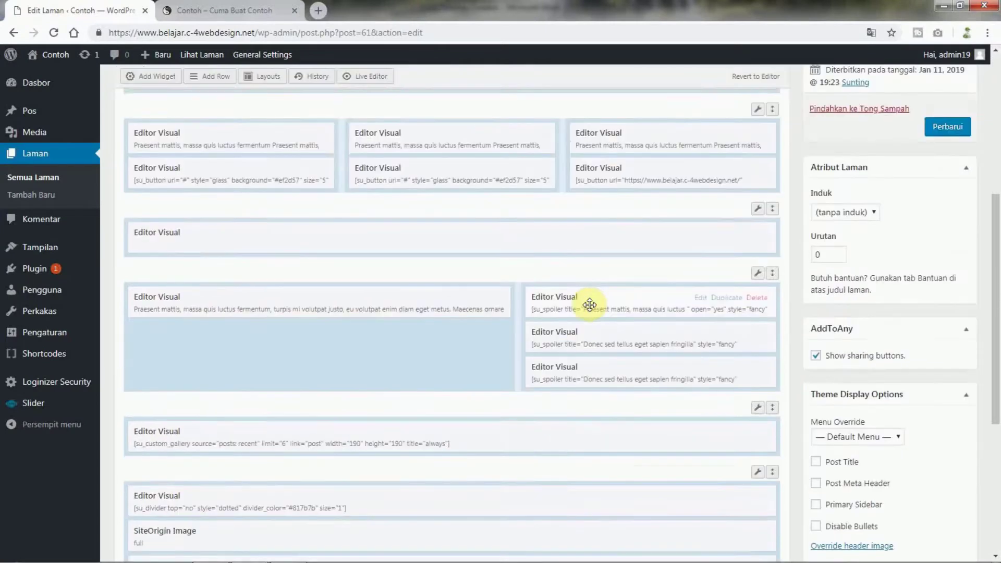
left_click_drag(771, 215, 785, 335)
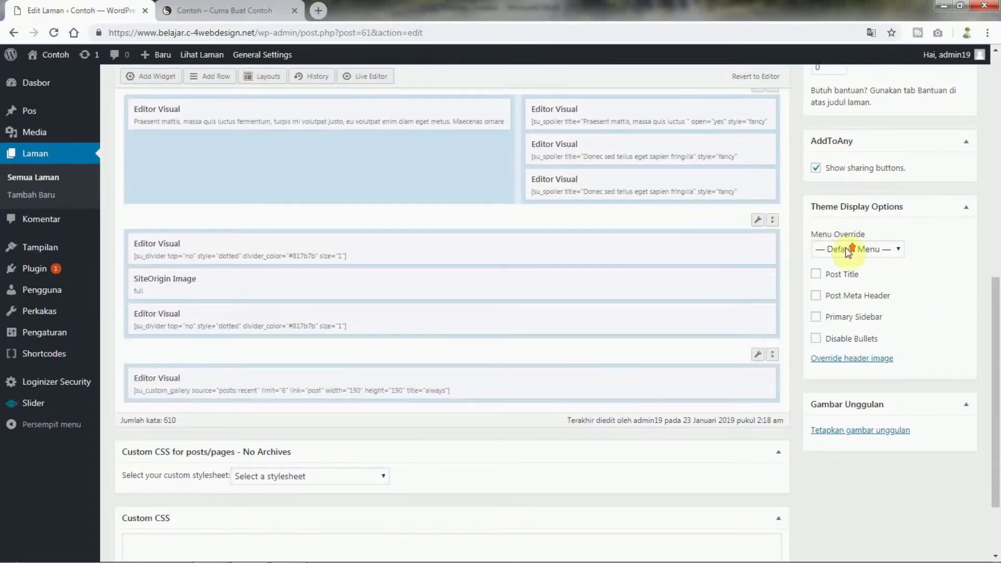
scroll(876, 234, "up", 5)
left_click(946, 189)
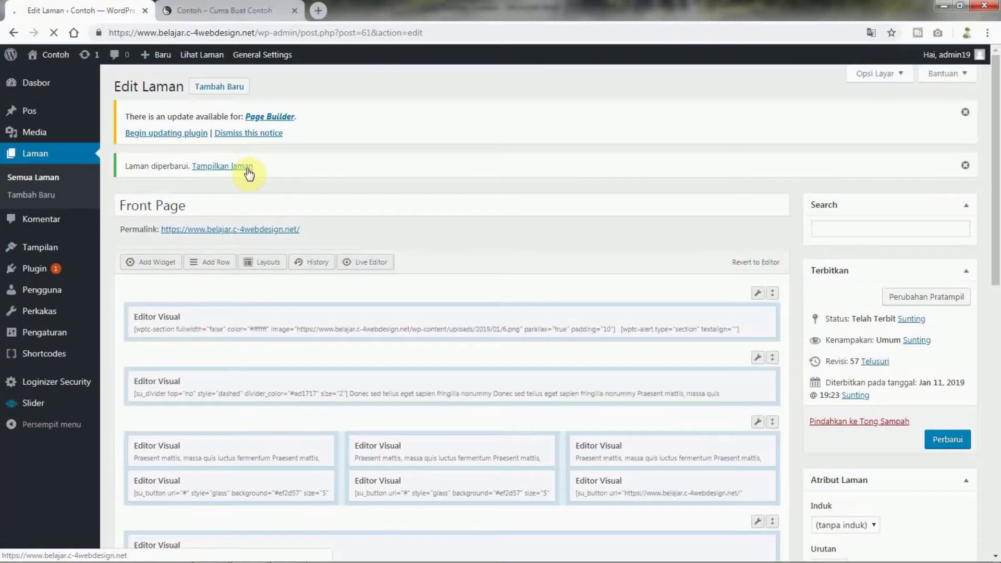
View the updated page in a new tab to check the gallery's new place, and close both preview tabs
left_click(246, 168)
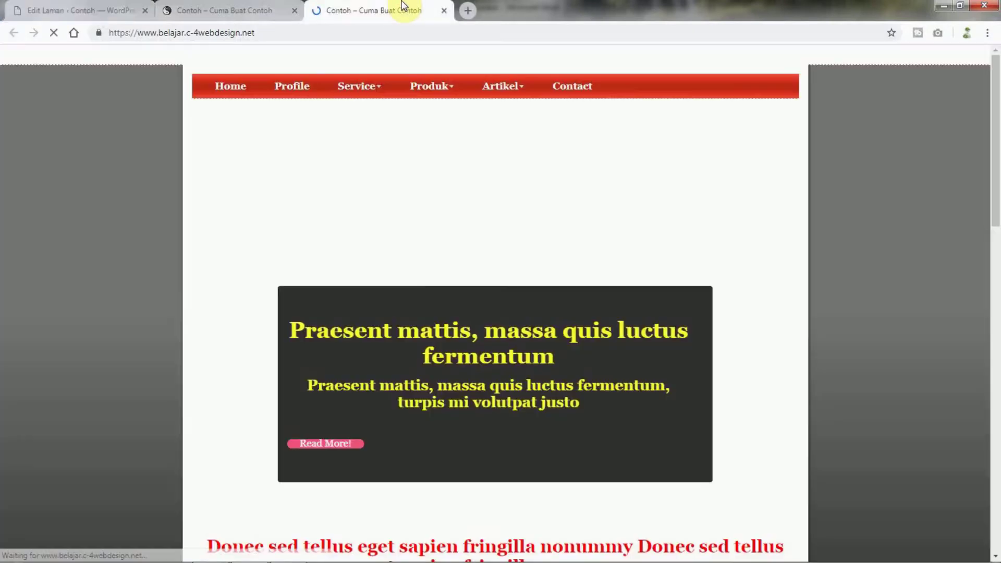
scroll(949, 371, "down", 15)
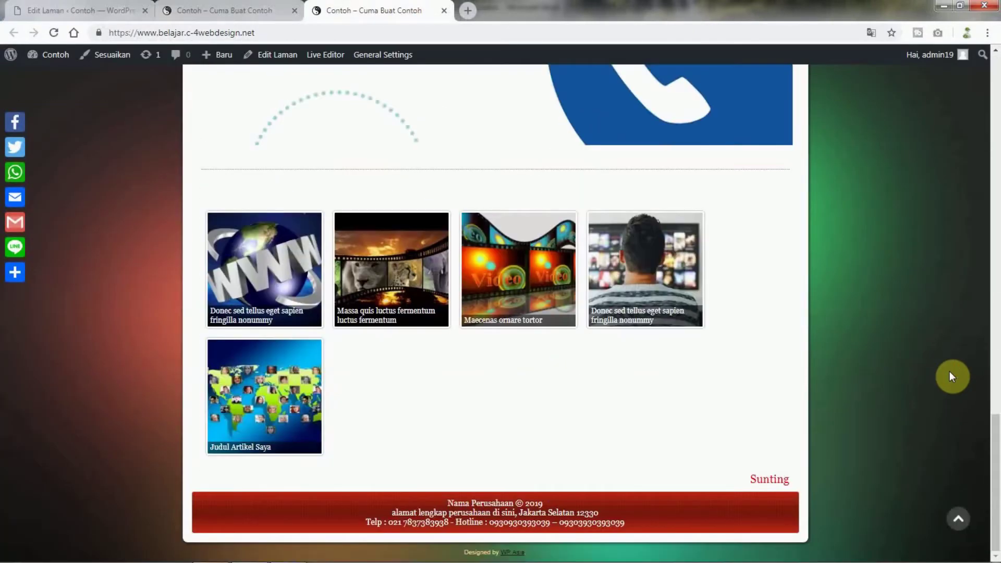
scroll(949, 371, "up", 12)
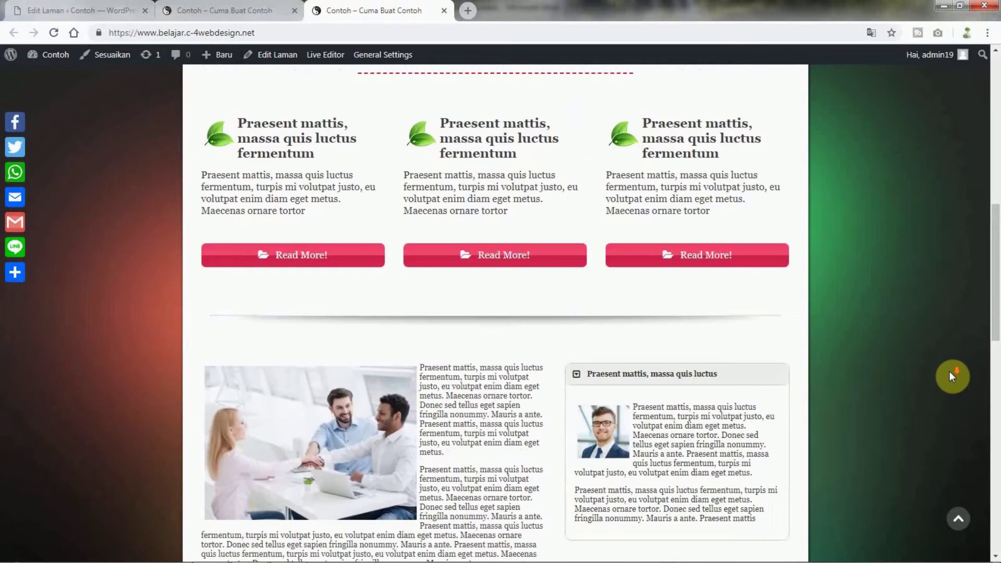
scroll(949, 371, "down", 10)
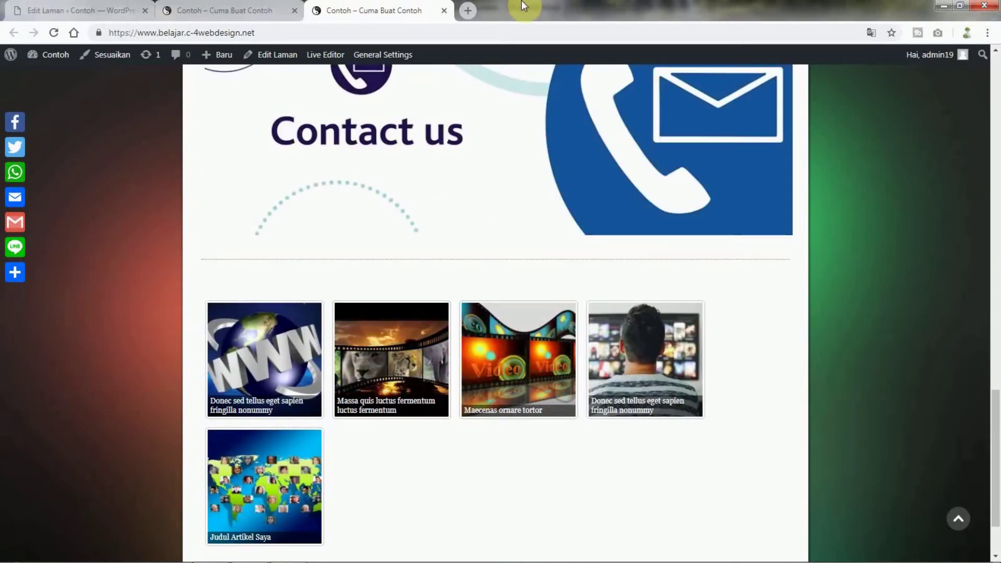
left_click(443, 11)
left_click(295, 11)
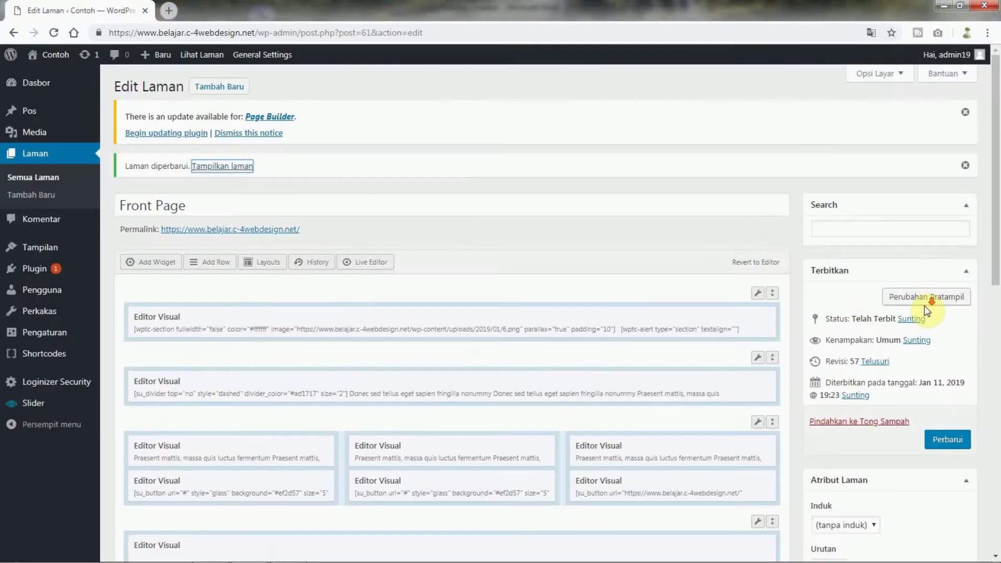
Move the gallery row back above the SiteOrigin Image row, and check the shortcode in its Editor Visual widget
scroll(927, 311, "down", 8)
scroll(927, 311, "down", 3)
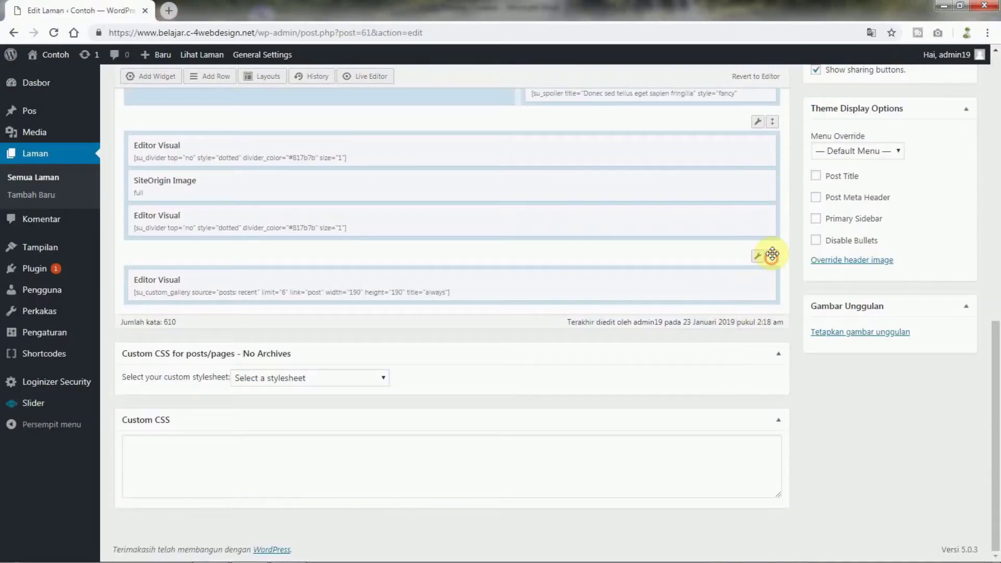
left_click_drag(772, 258, 775, 175)
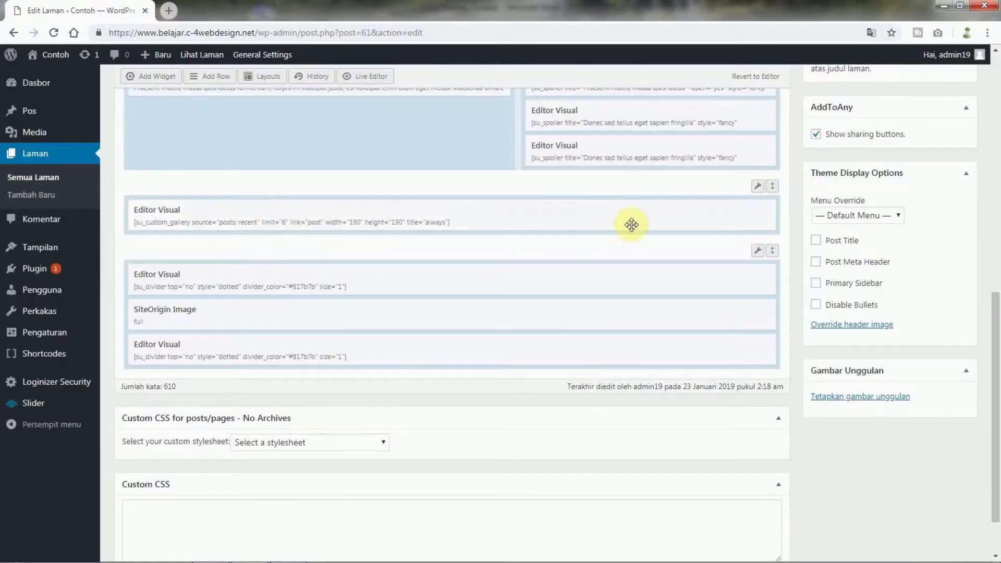
left_click(701, 211)
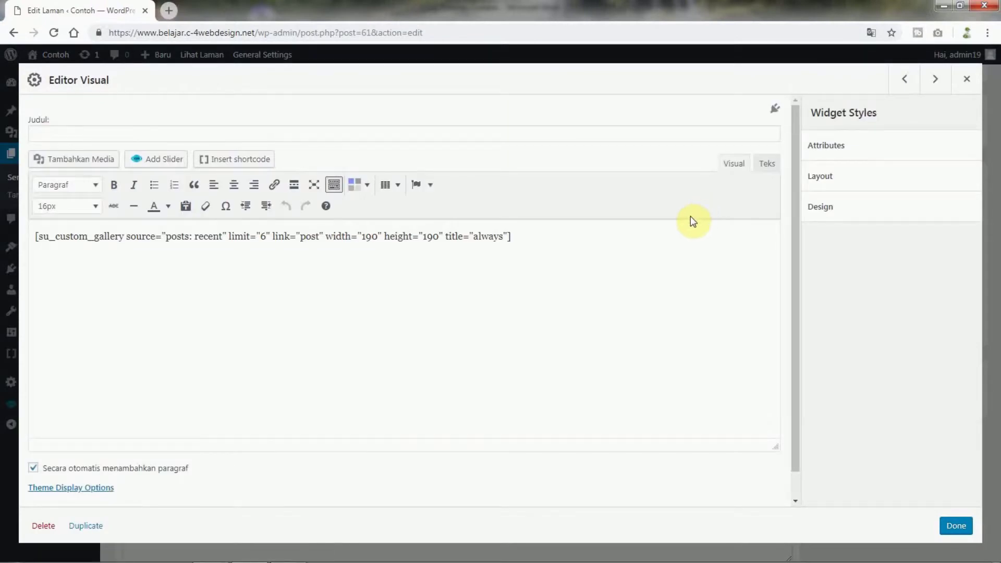
left_click(967, 78)
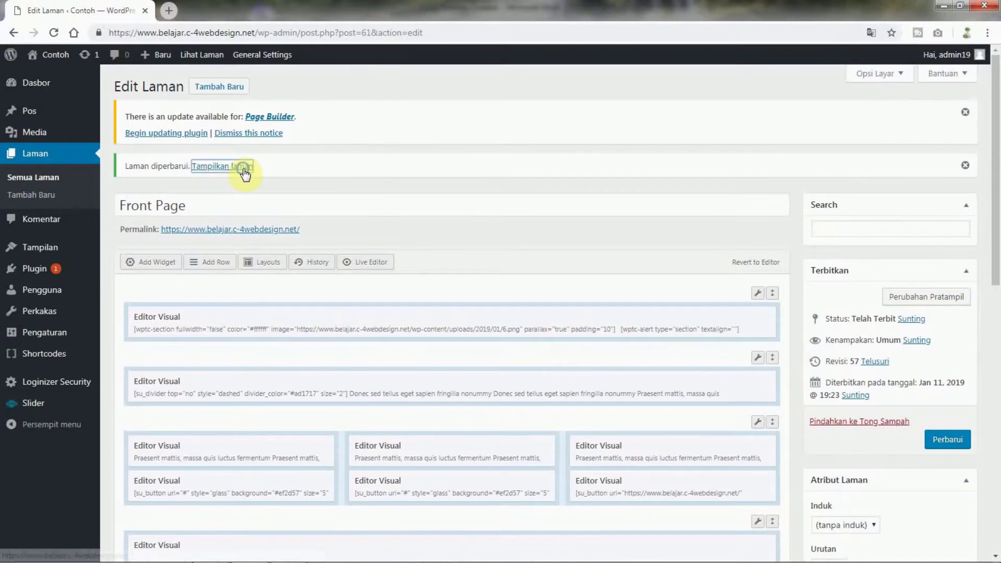
Open the published front page in a new tab and examine the gallery near the footer
right_click(241, 167)
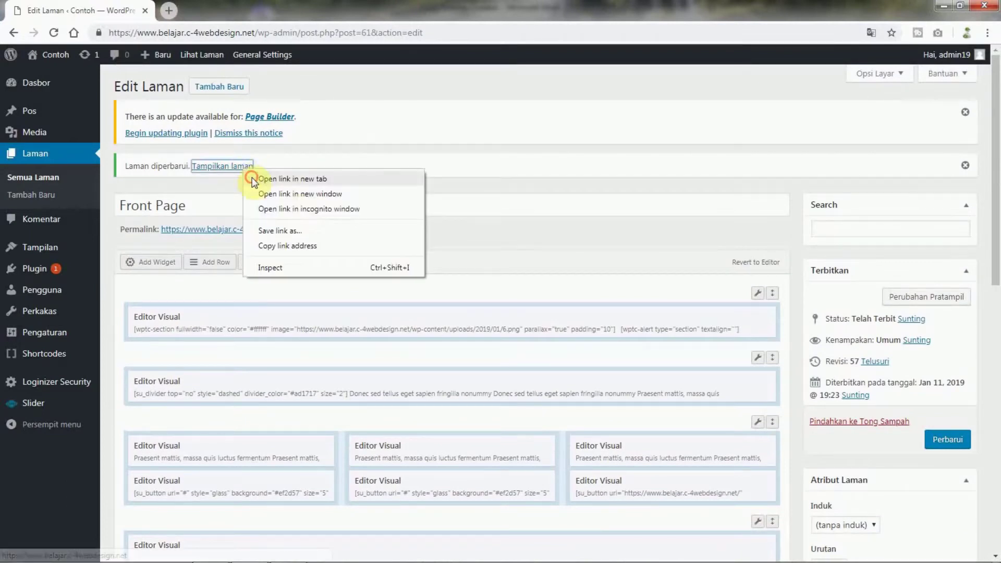
left_click(253, 176)
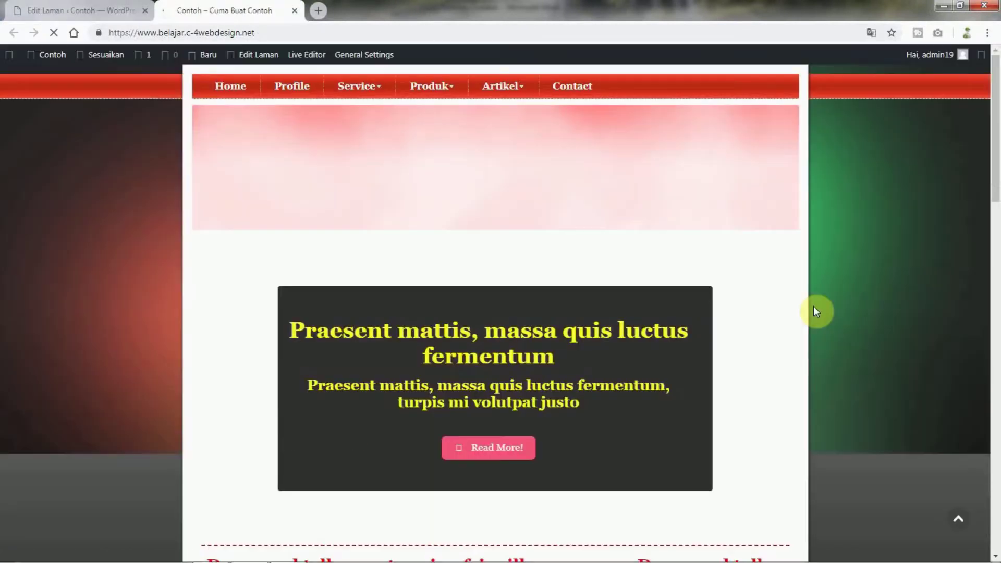
scroll(816, 311, "down", 4)
scroll(816, 311, "down", 10)
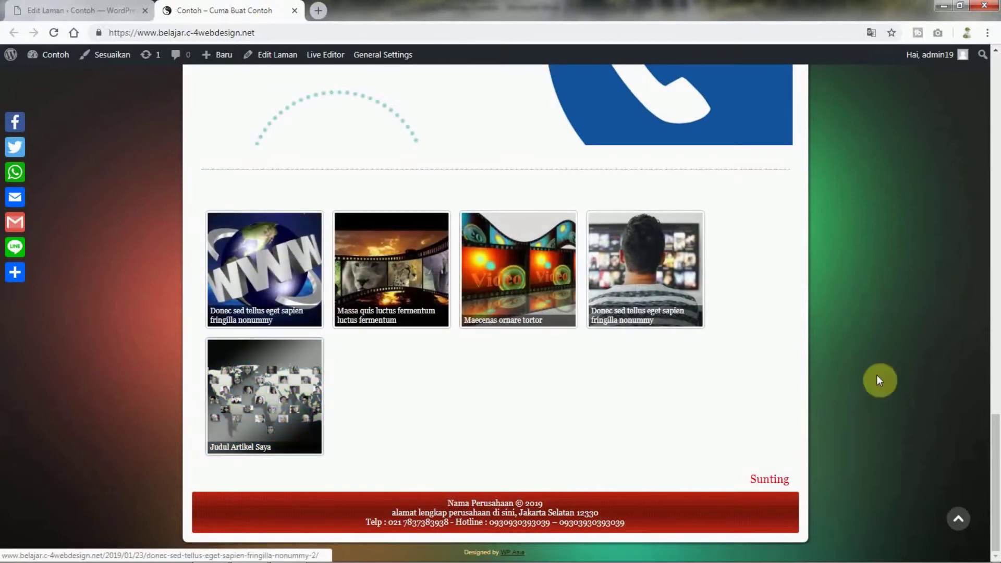
Set the gallery shortcode to limit 4, width 220 and height 220 in its Editor Visual widget, and update the page
left_click(92, 9)
scroll(825, 265, "down", 5)
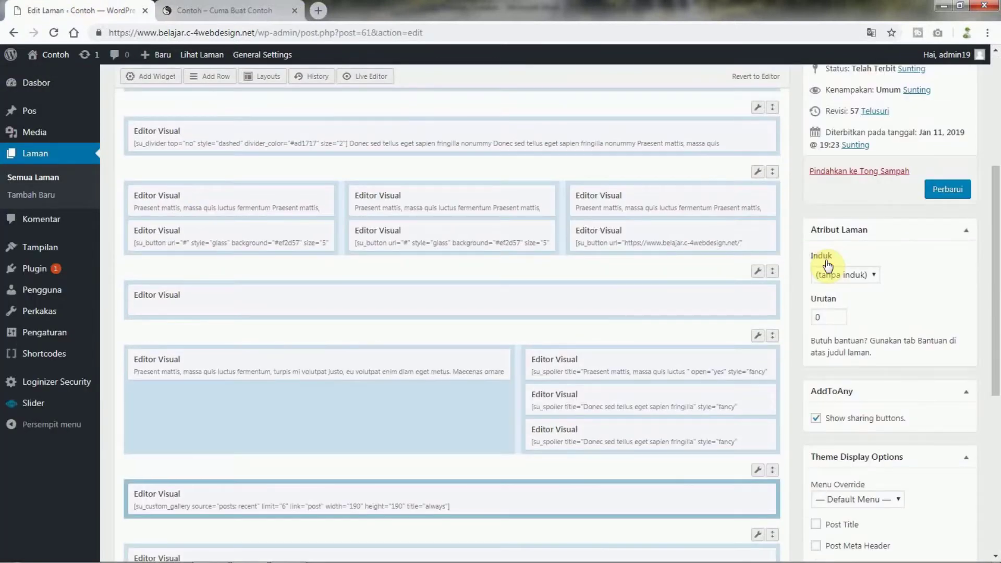
scroll(827, 265, "down", 4)
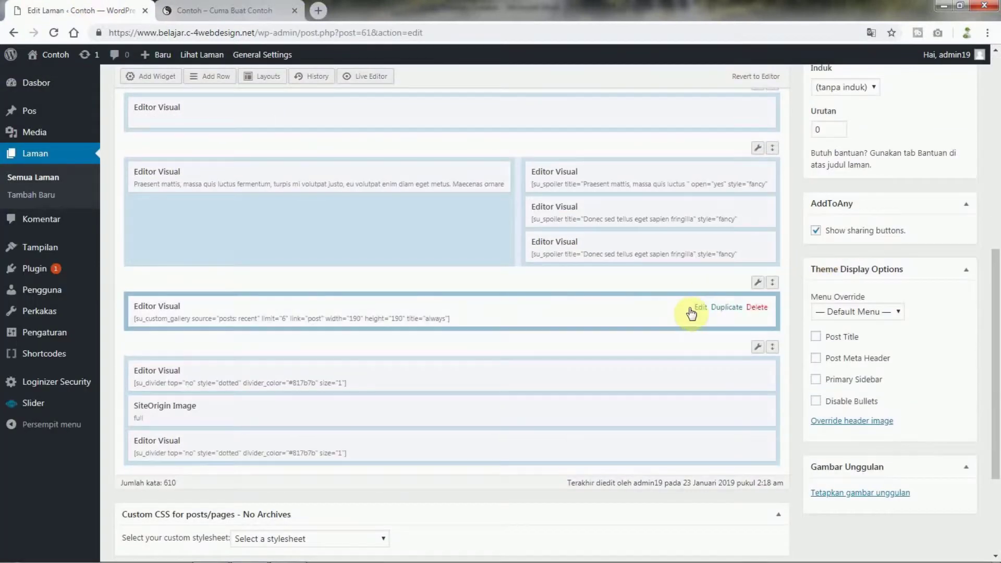
left_click(700, 309)
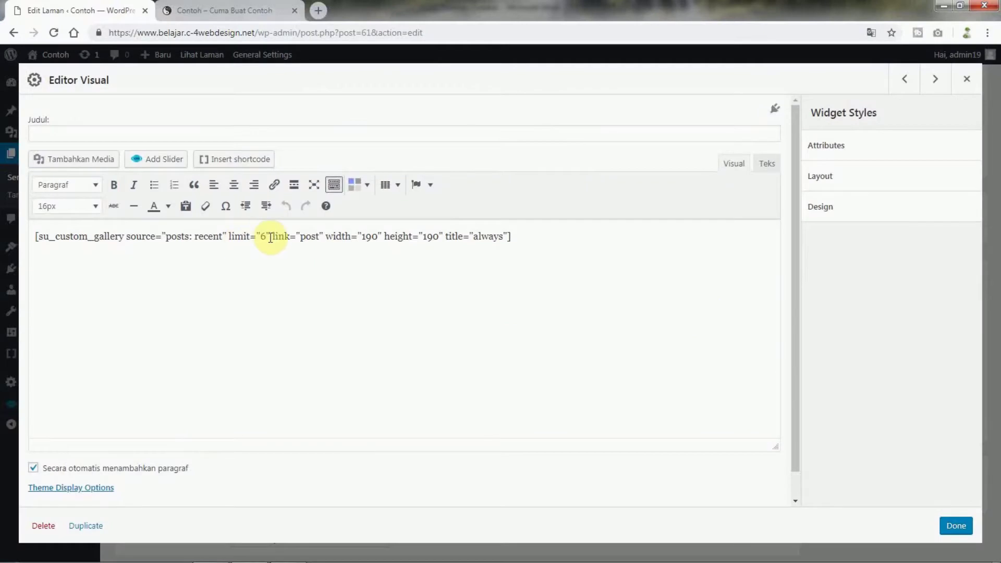
type("4")
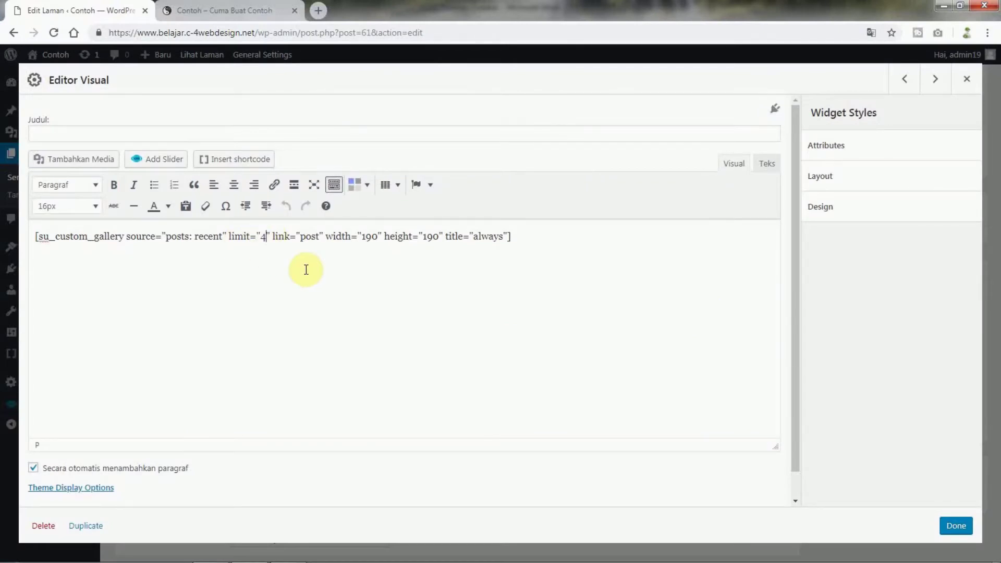
left_click(349, 281)
type("22")
key("Delete")
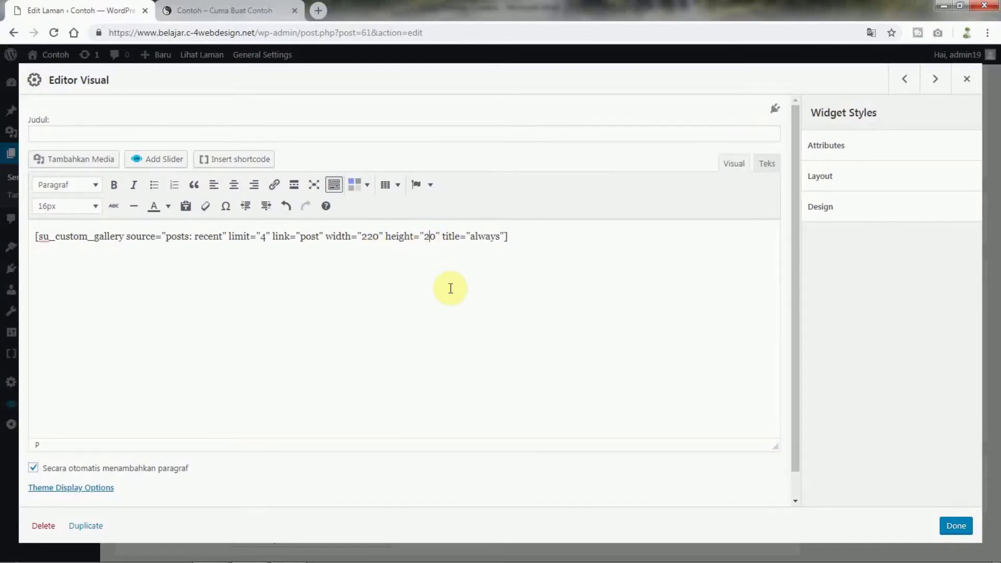
left_click(957, 525)
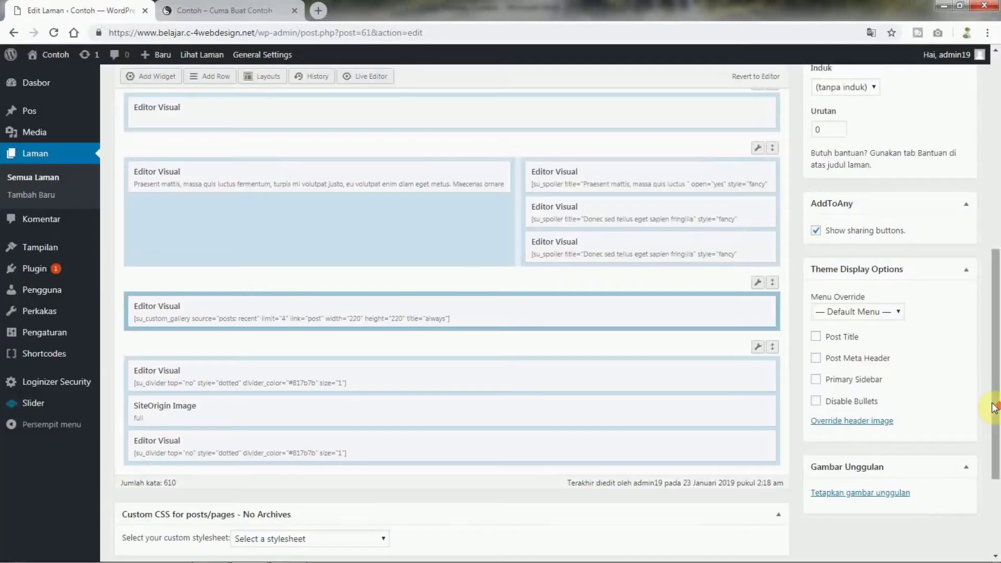
left_click(958, 377)
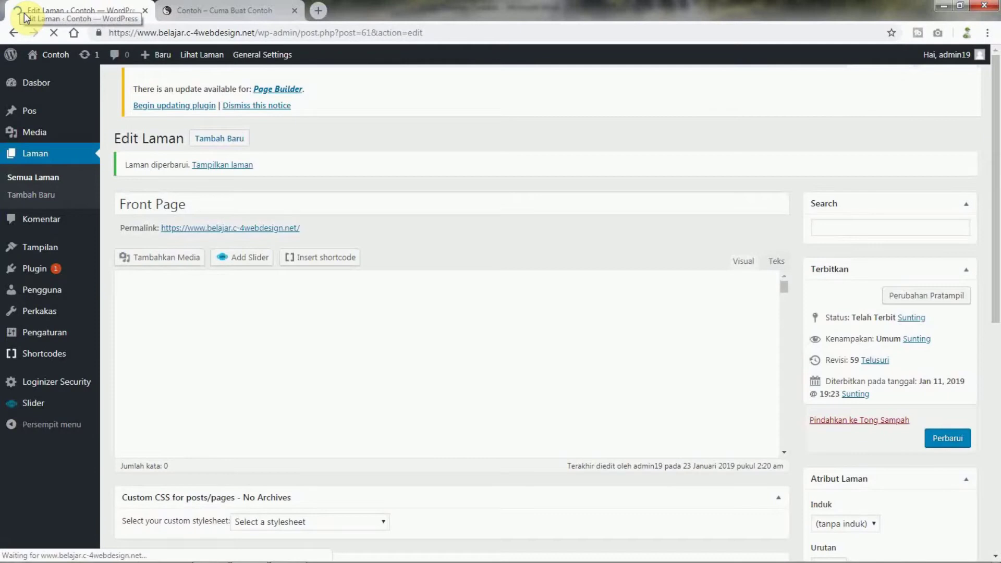
Open the updated front page in a new tab and check the size and arrangement of the gallery images
left_click(238, 168)
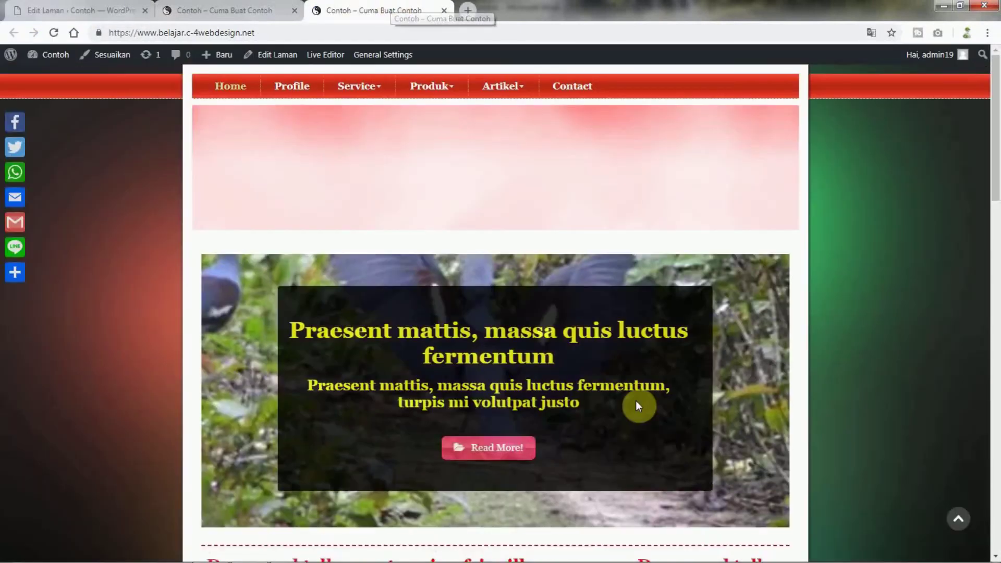
scroll(843, 382, "down", 10)
scroll(841, 377, "down", 5)
scroll(841, 377, "up", 10)
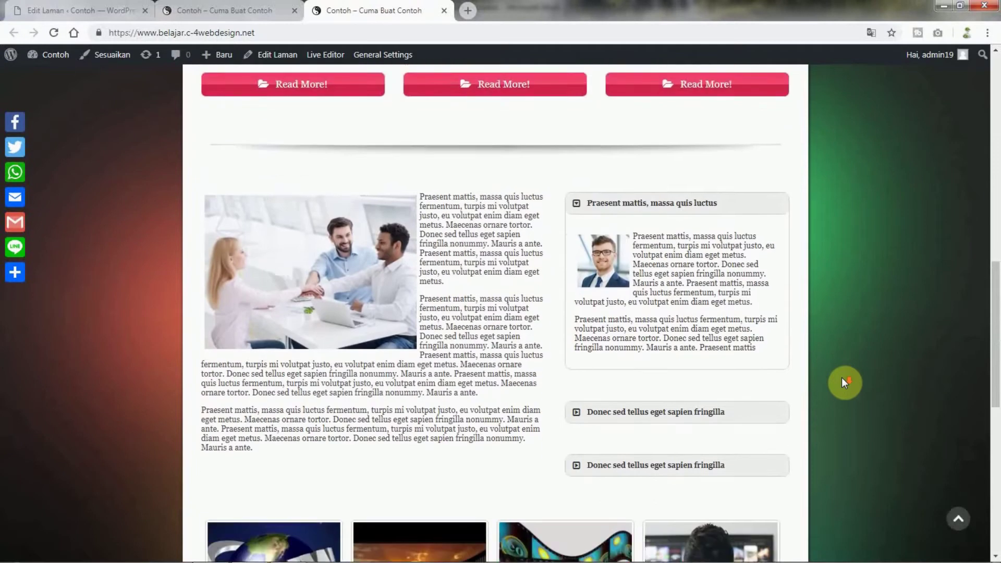
scroll(842, 378, "down", 7)
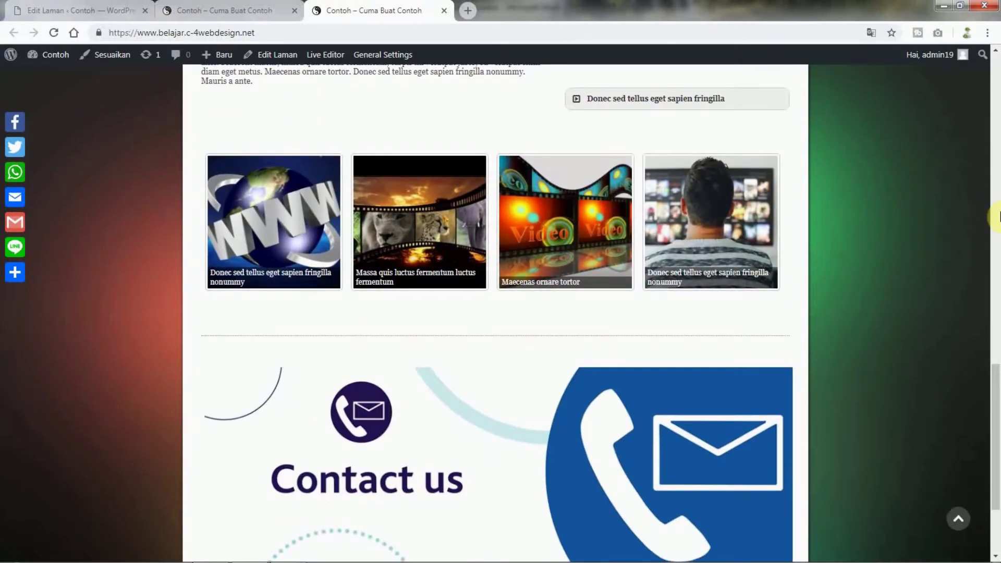
Add an Editor Visual widget above the shortcode widget in the gallery row, and open it for editing
left_click(78, 10)
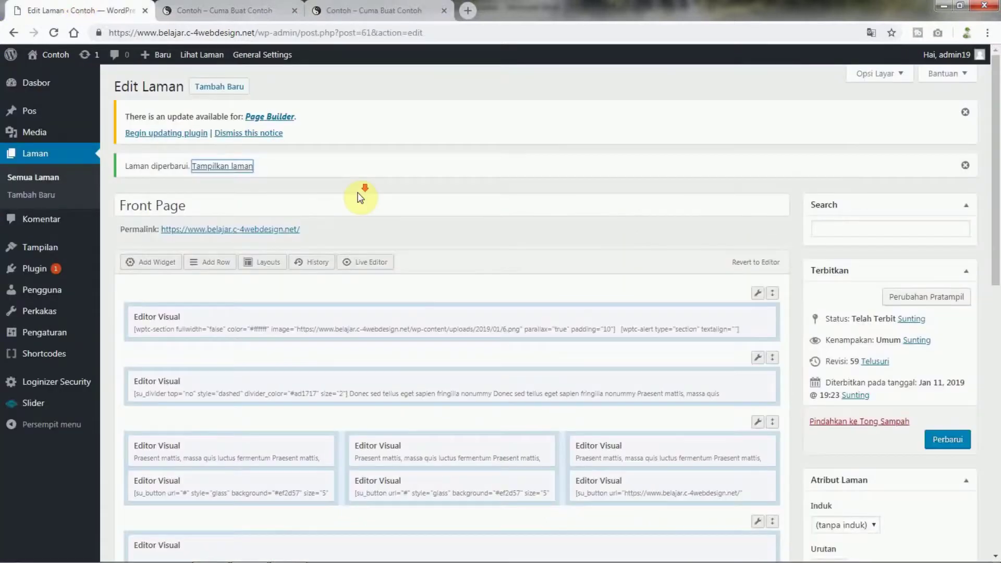
scroll(357, 196, "down", 10)
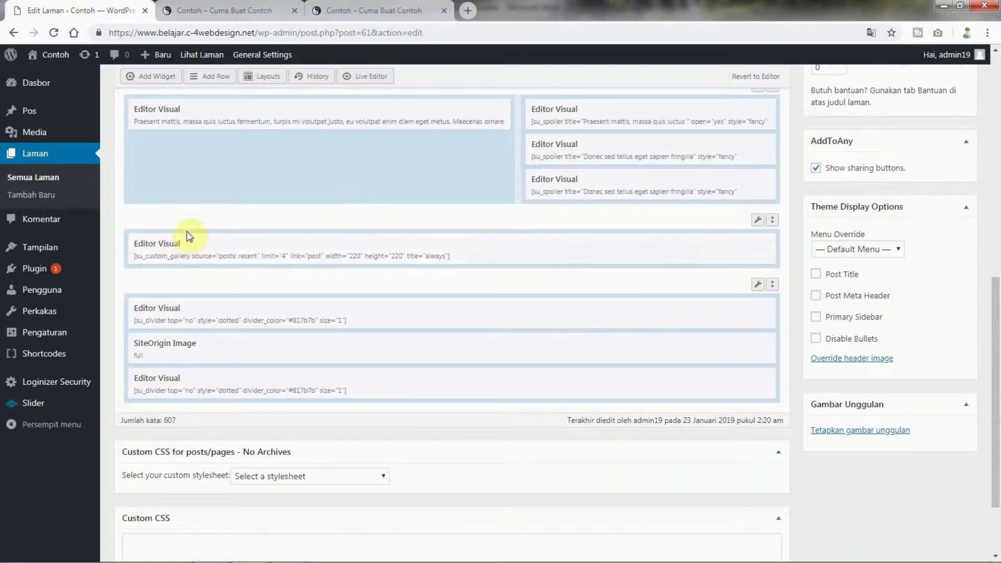
left_click(189, 232)
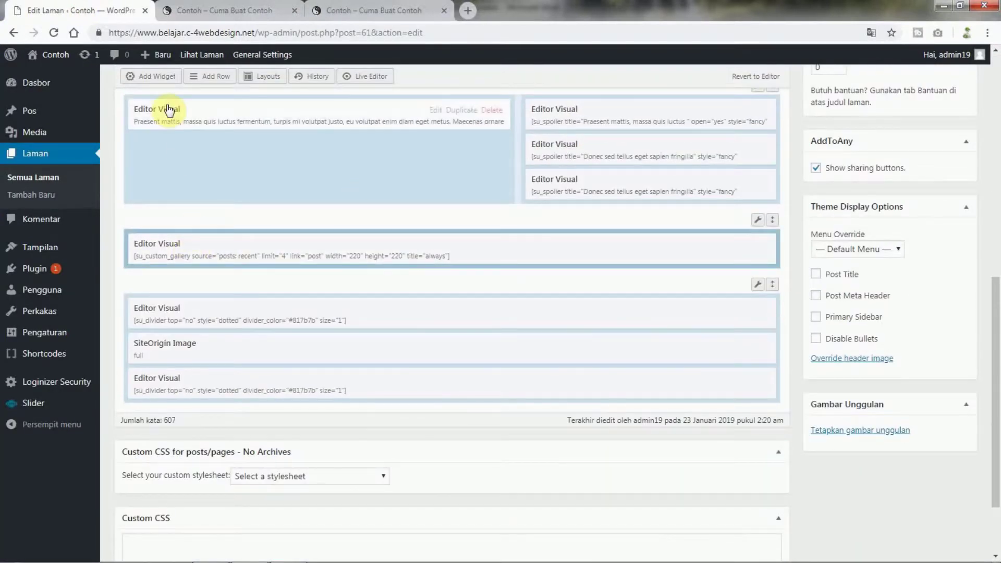
left_click(159, 76)
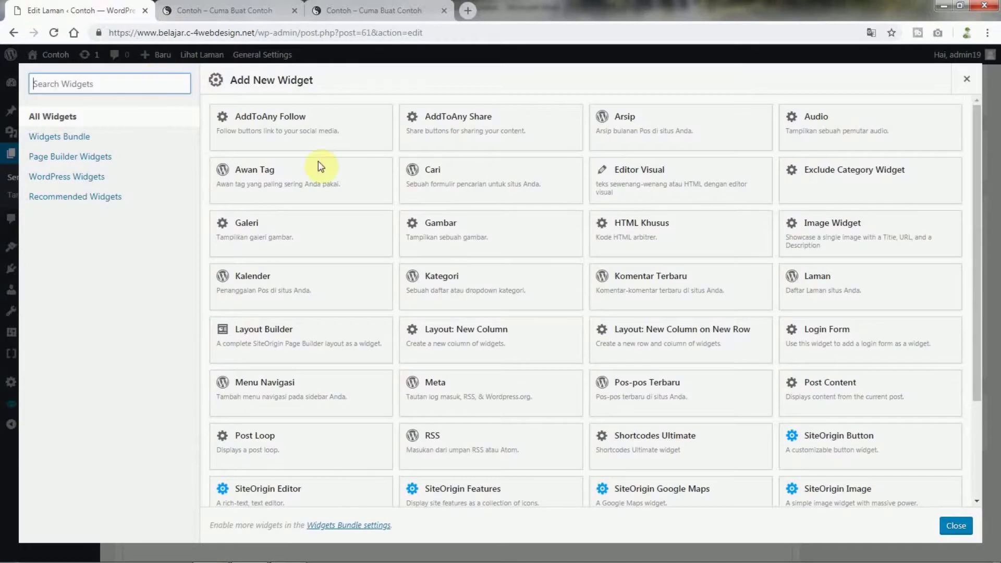
left_click(658, 190)
left_click_drag(274, 290, 286, 252)
left_click(699, 244)
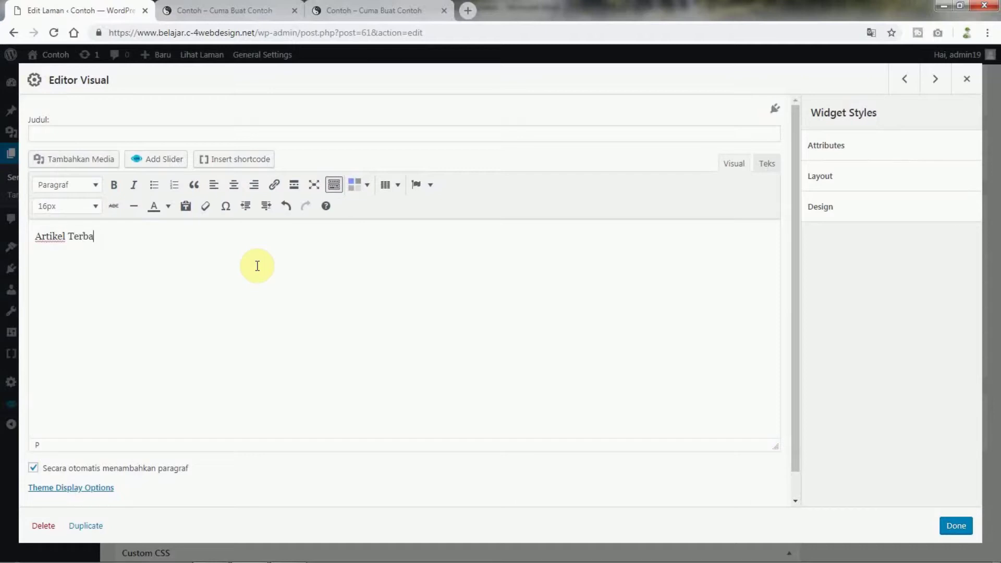
Enter "Artikel Terbaru" in the new widget as a bold Penajukan 1 heading, and update the page
left_click(203, 251)
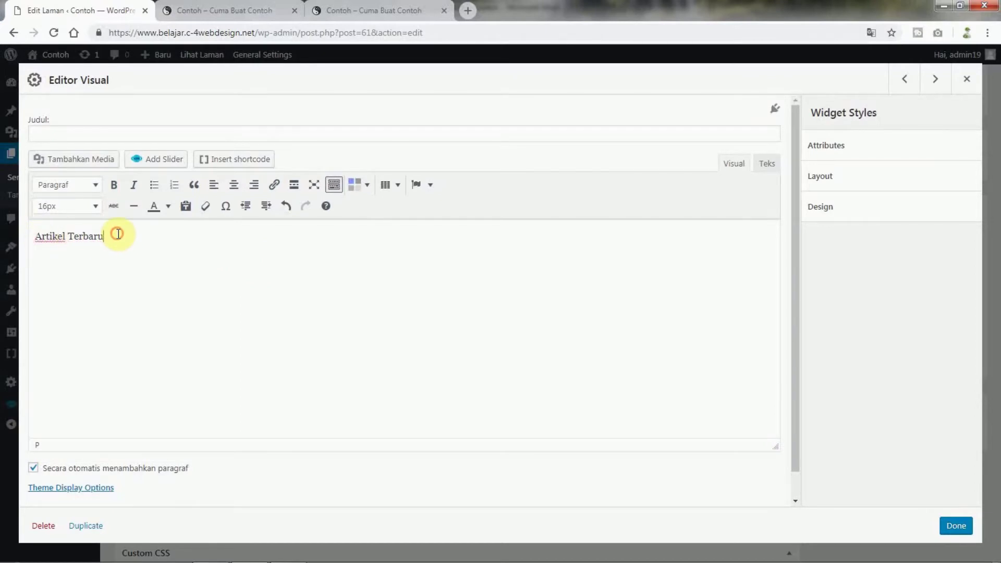
left_click_drag(108, 236, 42, 233)
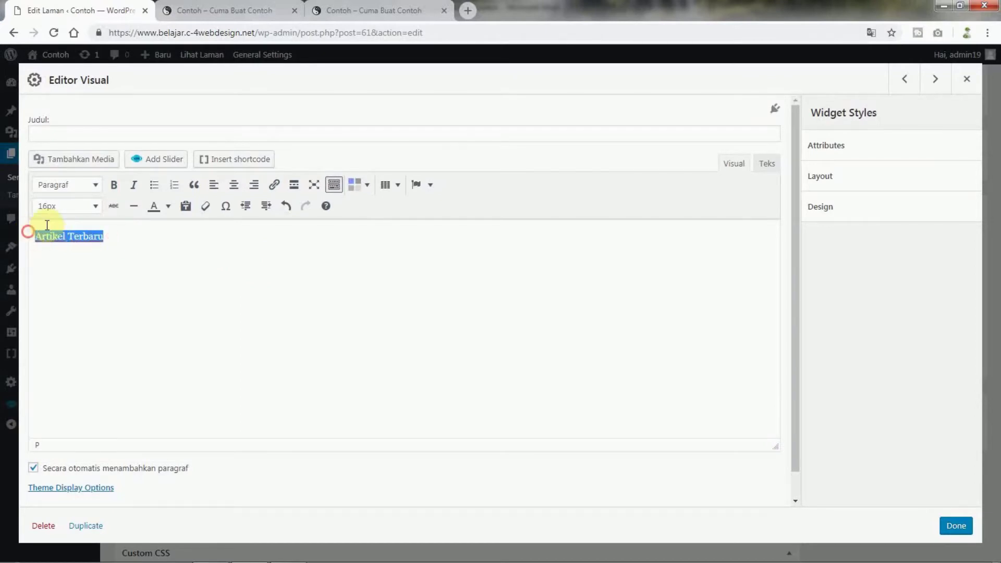
left_click(114, 185)
left_click(67, 185)
left_click(74, 234)
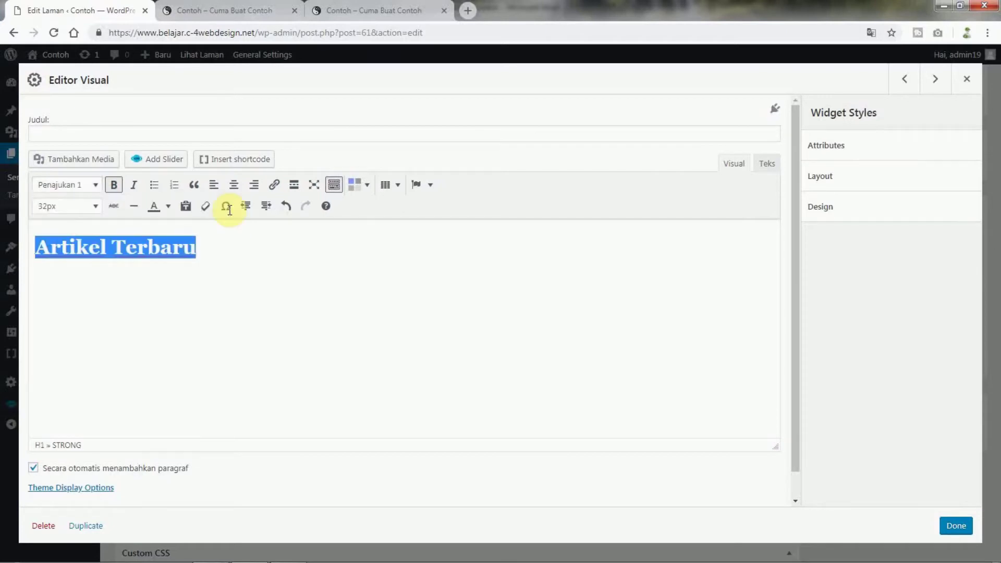
left_click(955, 525)
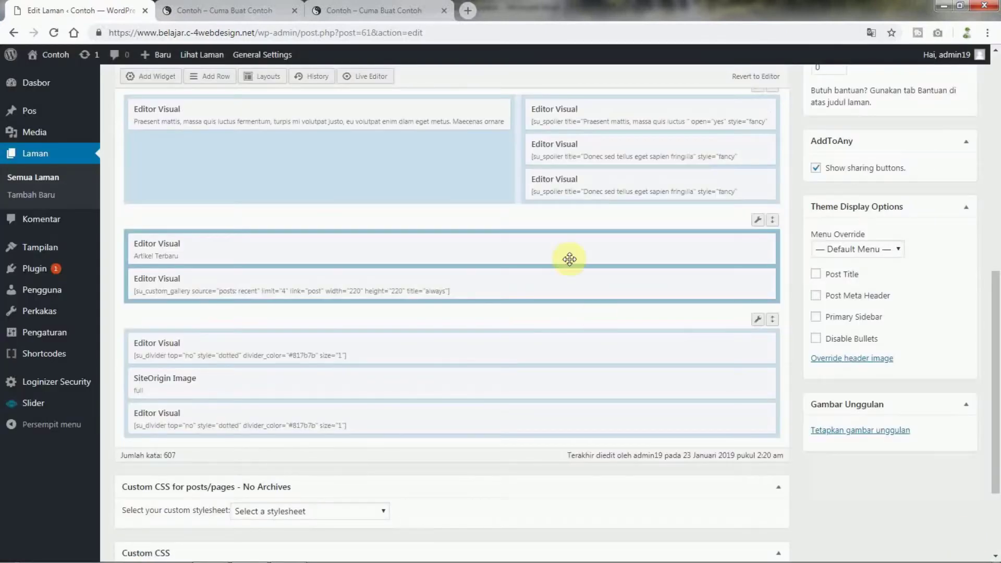
left_click_drag(996, 375, 994, 266)
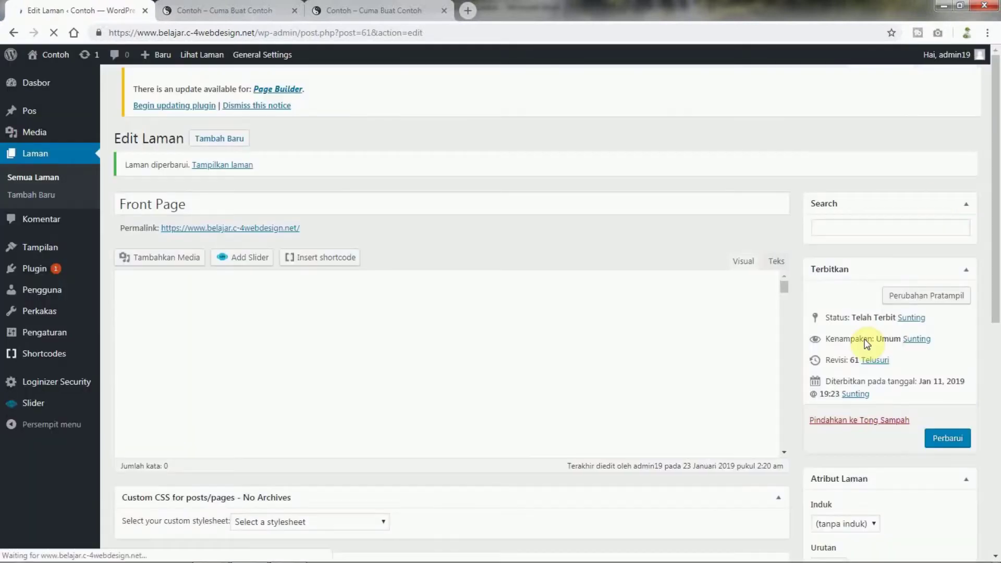
View the updated front page in a new tab and check the heading above the gallery
right_click(251, 168)
left_click(266, 179)
left_click(534, 7)
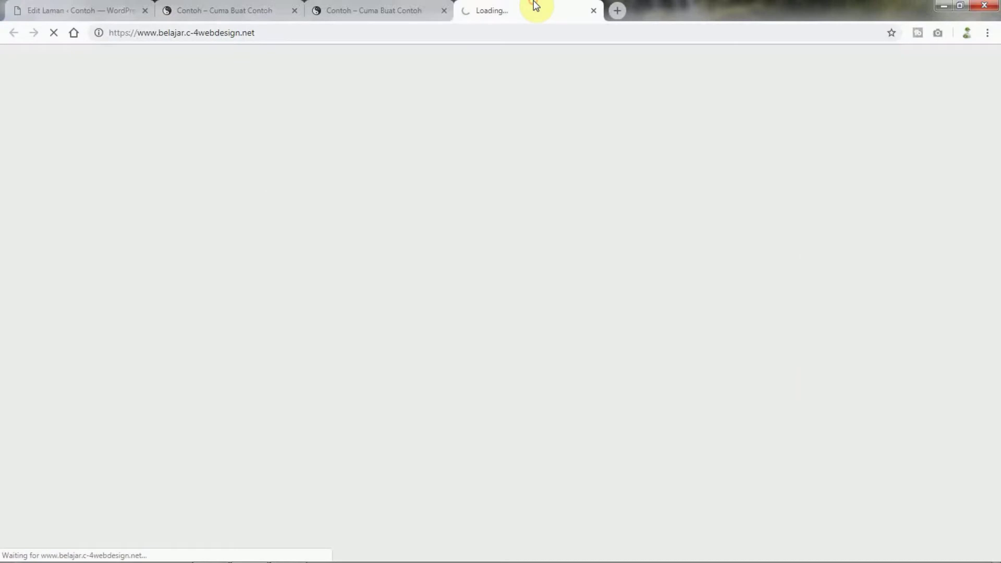
scroll(986, 482, "down", 15)
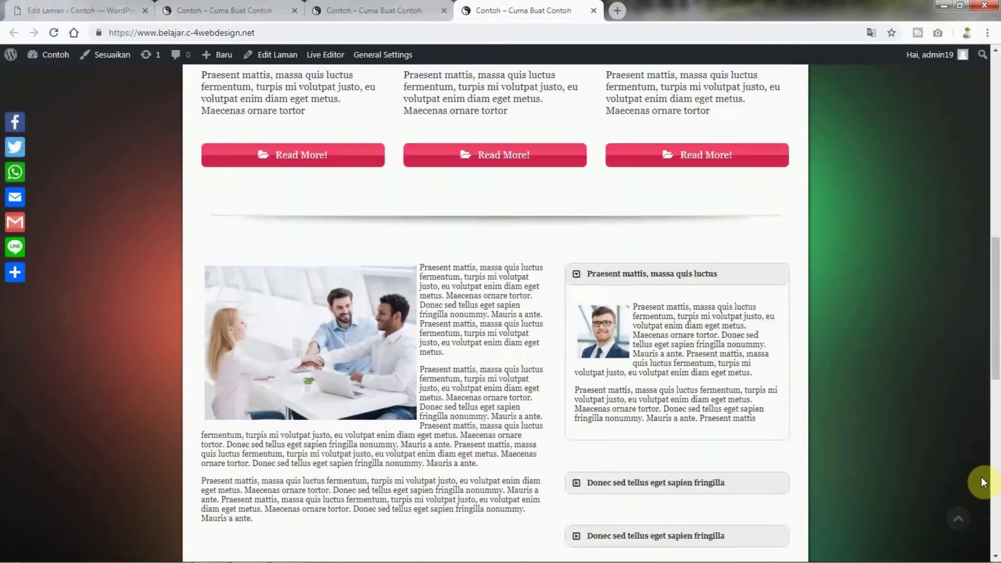
scroll(984, 482, "up", 8)
scroll(981, 481, "down", 6)
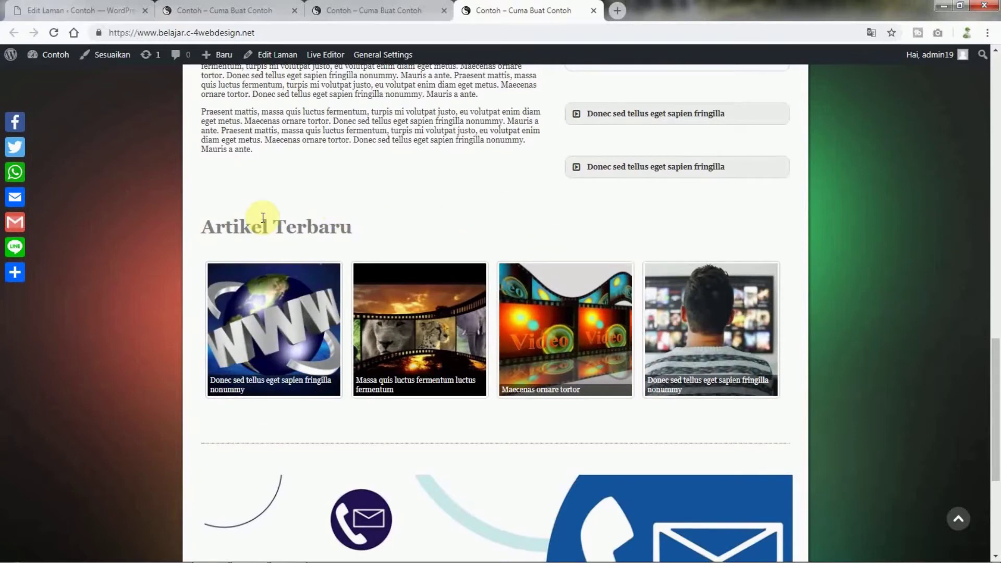
Delete the "Artikel Terbaru" widget from the gallery row in the Page Builder, and update the page
left_click(138, 10)
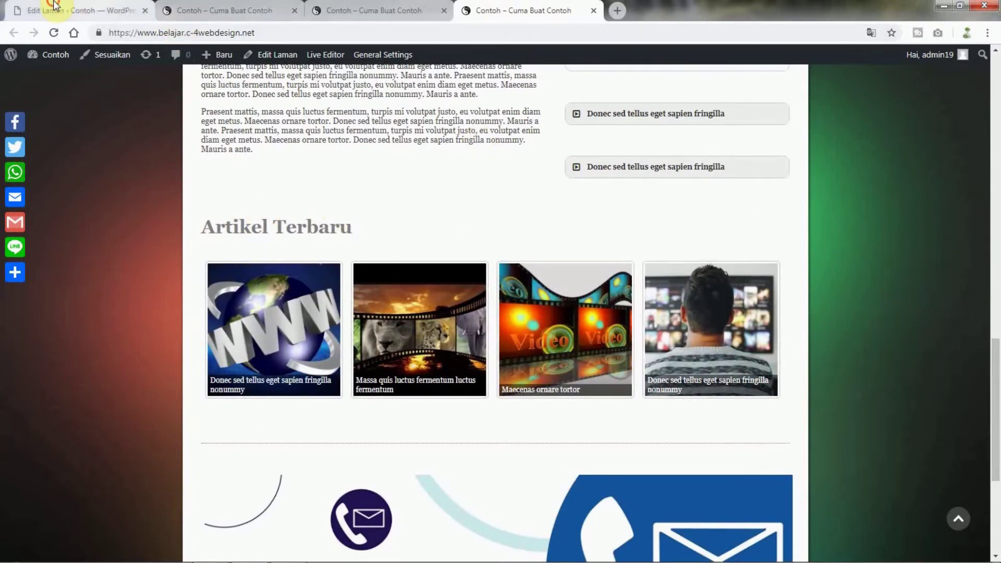
scroll(552, 273, "down", 4)
scroll(553, 273, "down", 3)
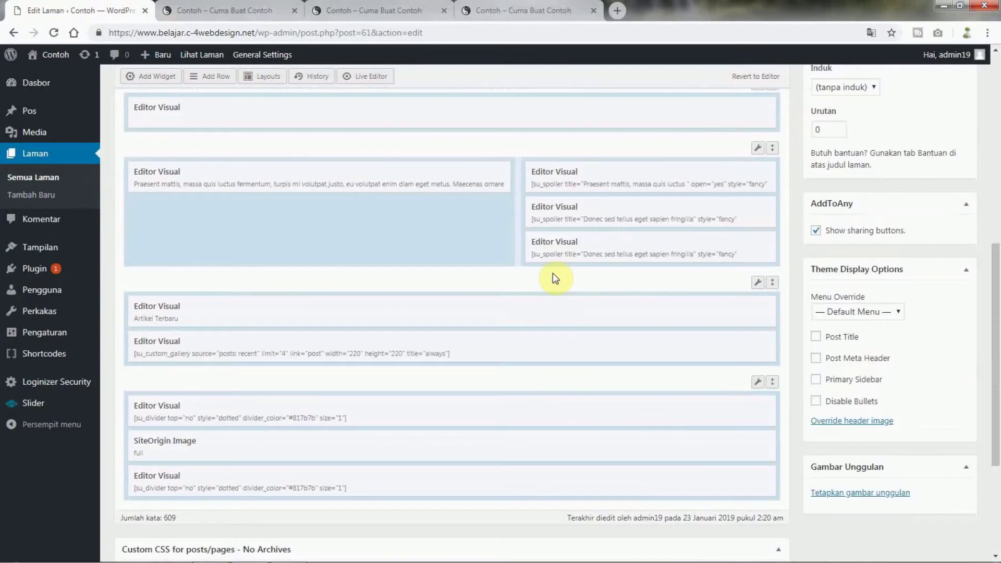
left_click(757, 308)
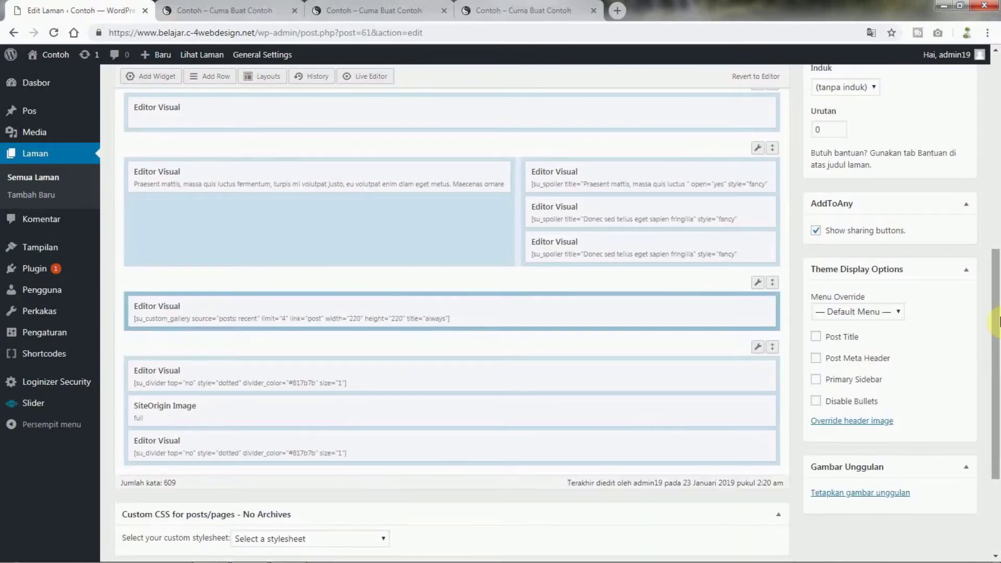
scroll(961, 382, "up", 6)
left_click(954, 315)
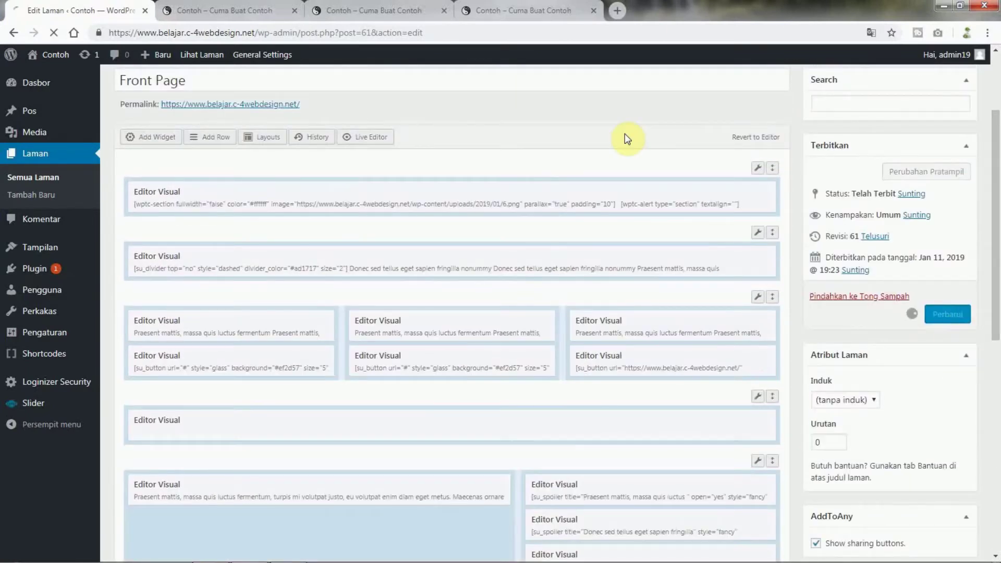
Close the three open preview tabs of the front page
left_click(516, 11)
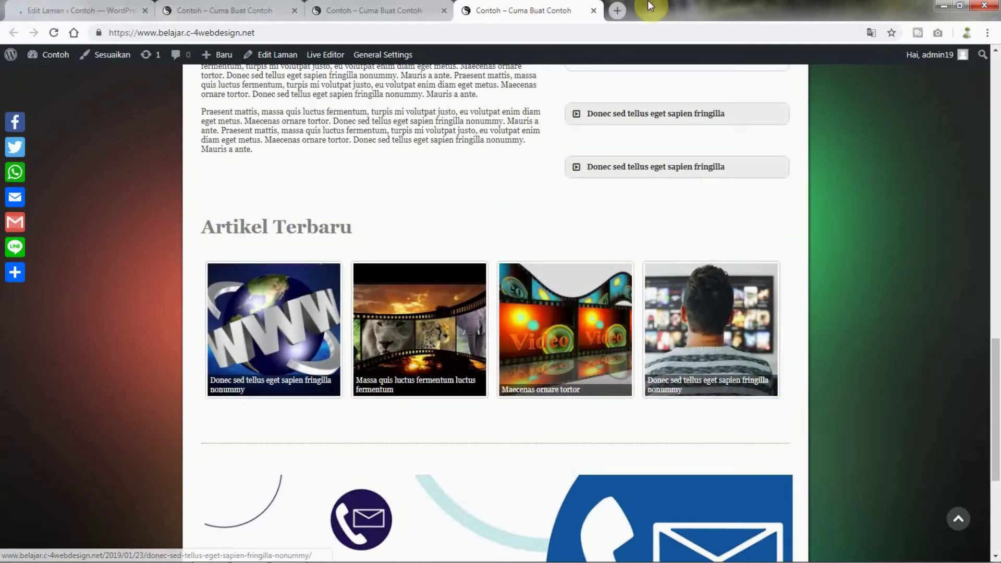
left_click(593, 11)
left_click(444, 11)
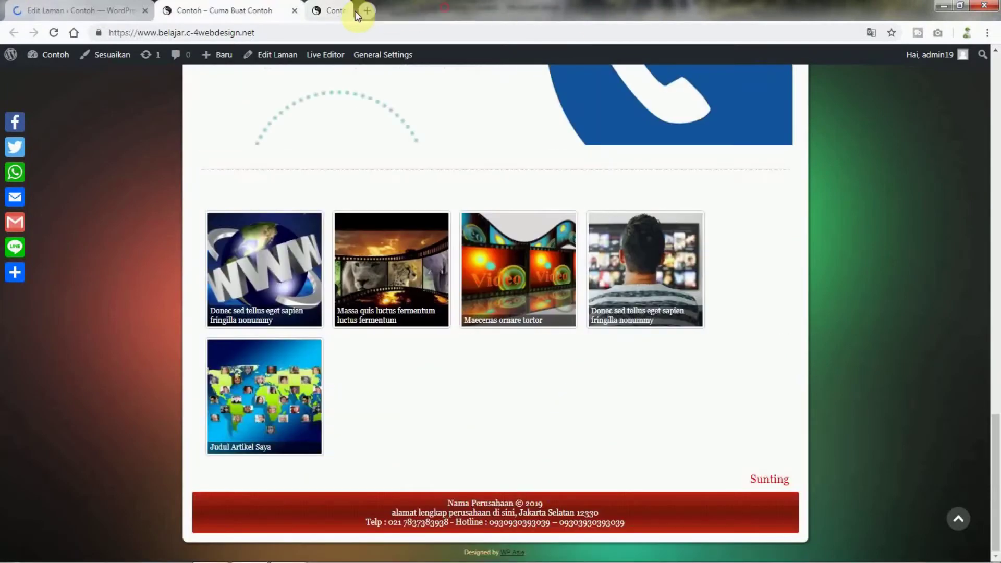
left_click(292, 10)
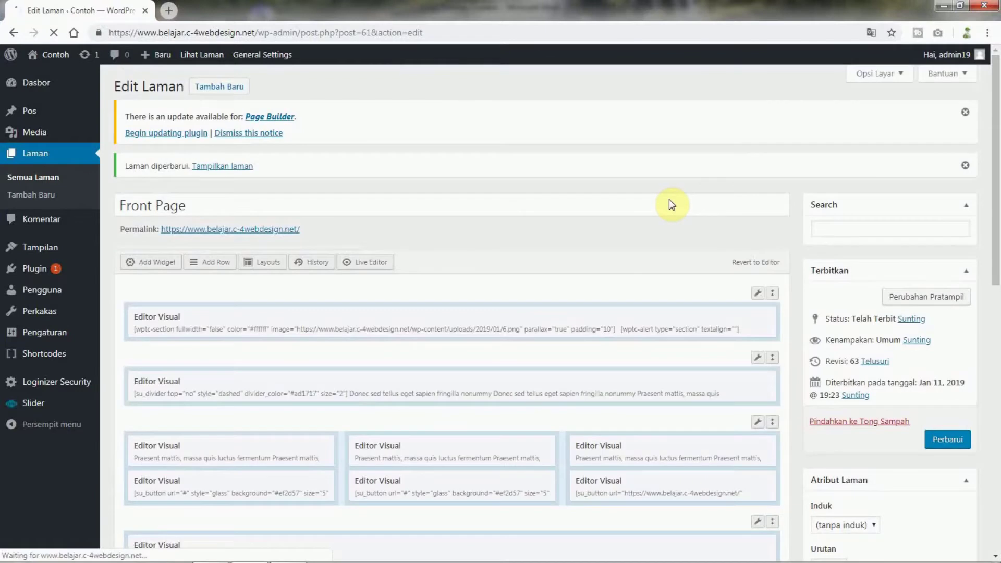
Check the gallery on the updated front page in a new tab, and follow its "Maecenas ornare tortor" image to the post
right_click(245, 167)
left_click(276, 176)
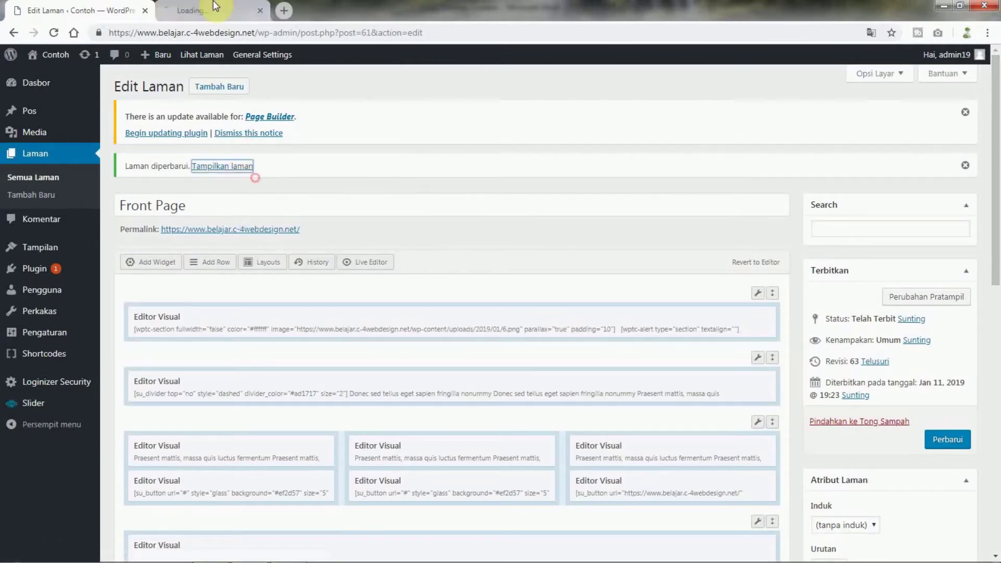
left_click(211, 9)
scroll(993, 336, "down", 10)
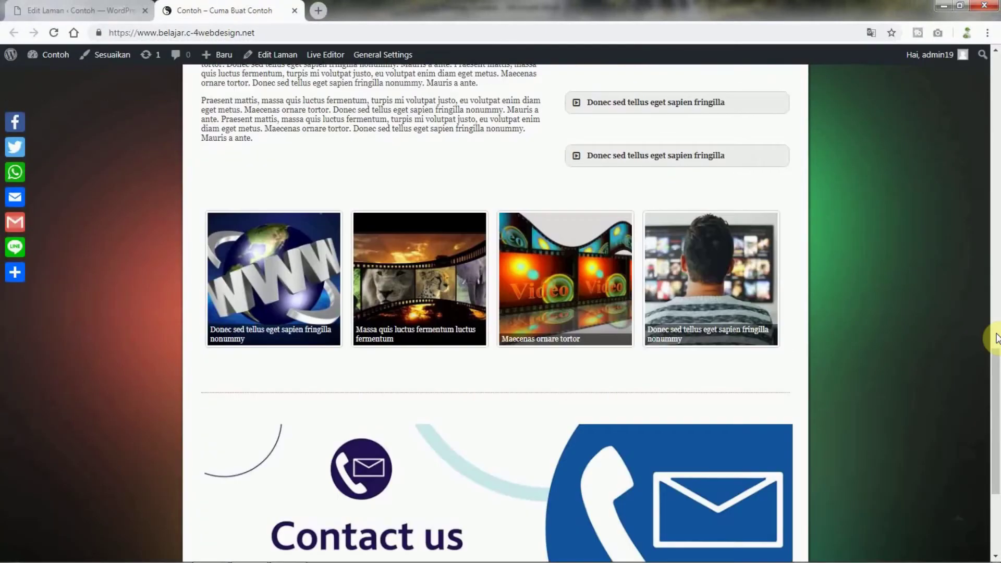
scroll(995, 336, "up", 10)
scroll(995, 336, "down", 6)
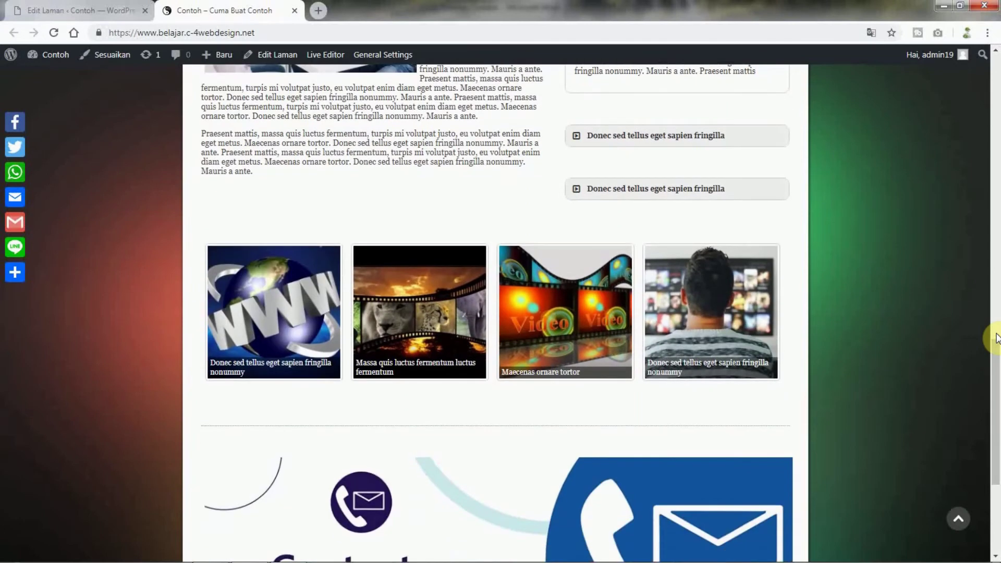
left_click(582, 301)
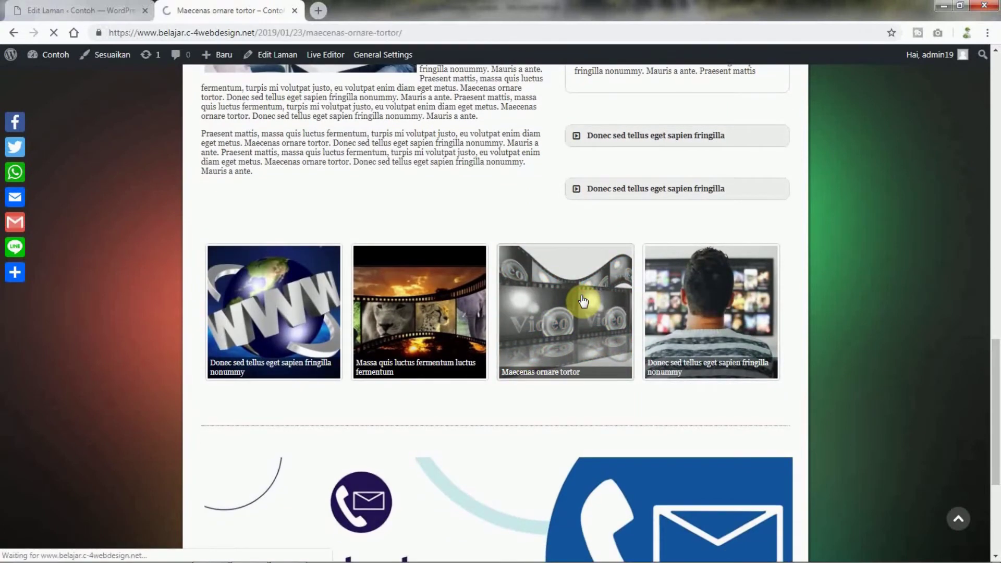
scroll(996, 303, "down", 7)
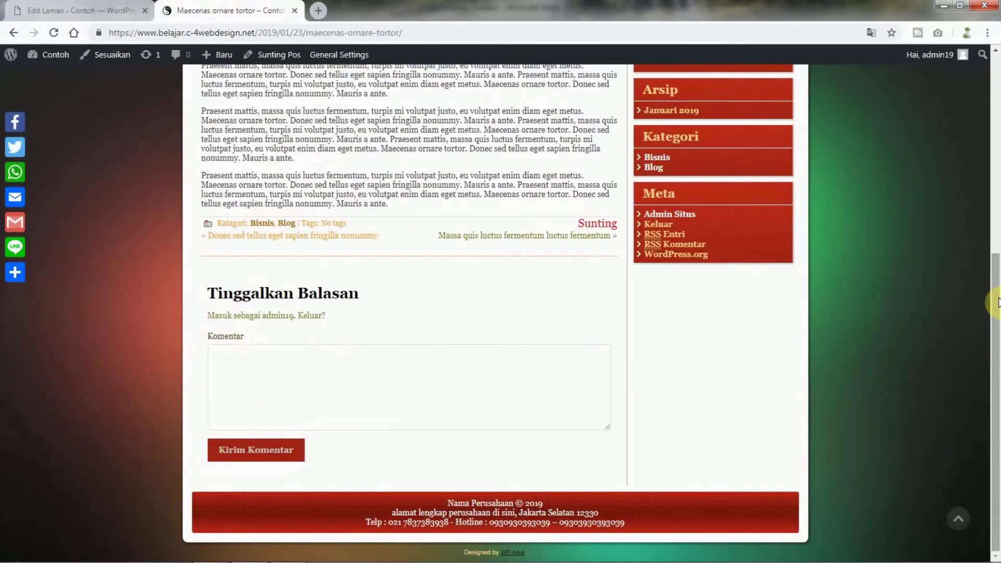
Return from the post to the home page, review the recent-posts gallery there, and close the site tab
scroll(996, 302, "up", 2)
scroll(996, 302, "up", 4)
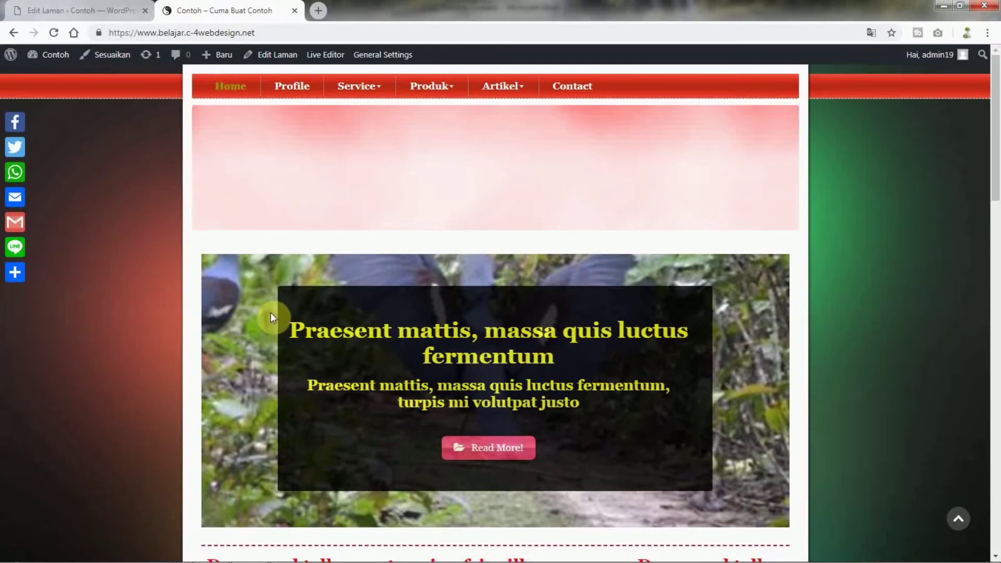
scroll(978, 444, "down", 10)
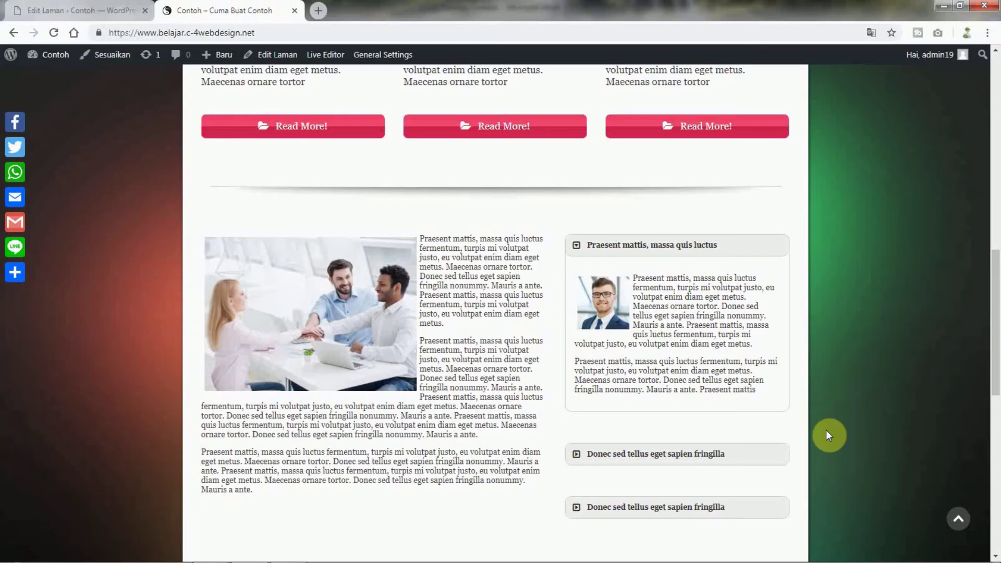
scroll(826, 430, "down", 10)
scroll(826, 437, "up", 1)
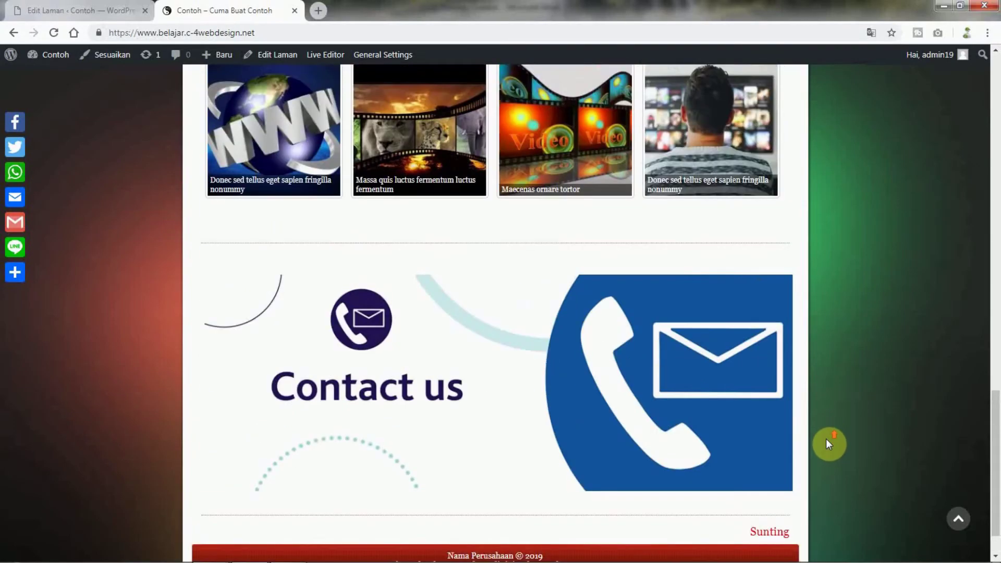
scroll(825, 439, "up", 5)
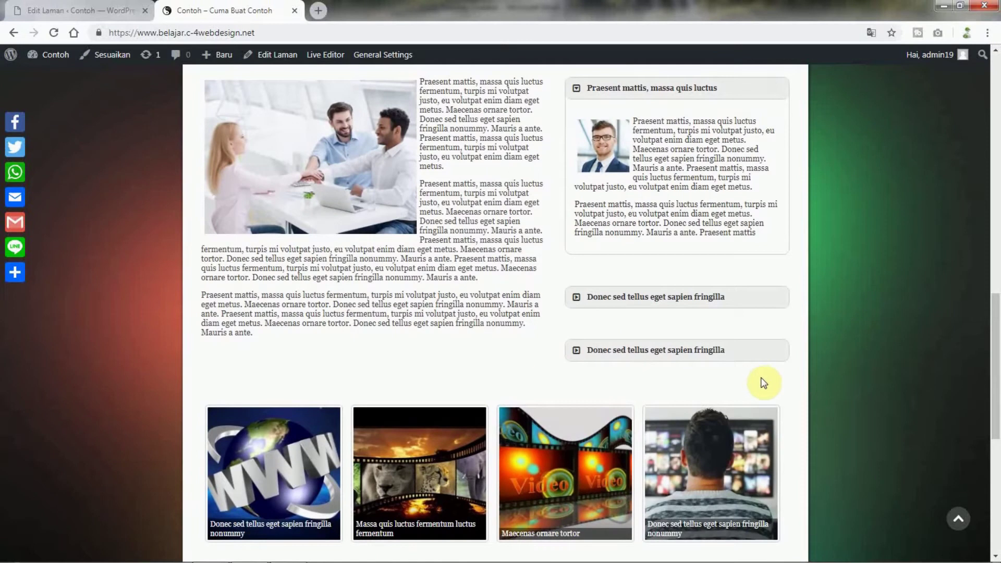
scroll(764, 383, "down", 5)
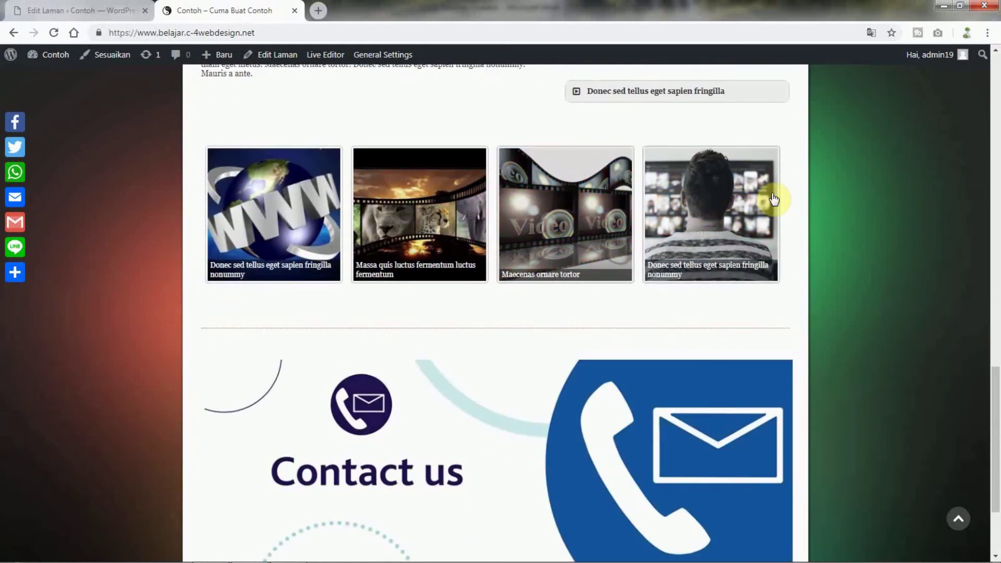
left_click(295, 13)
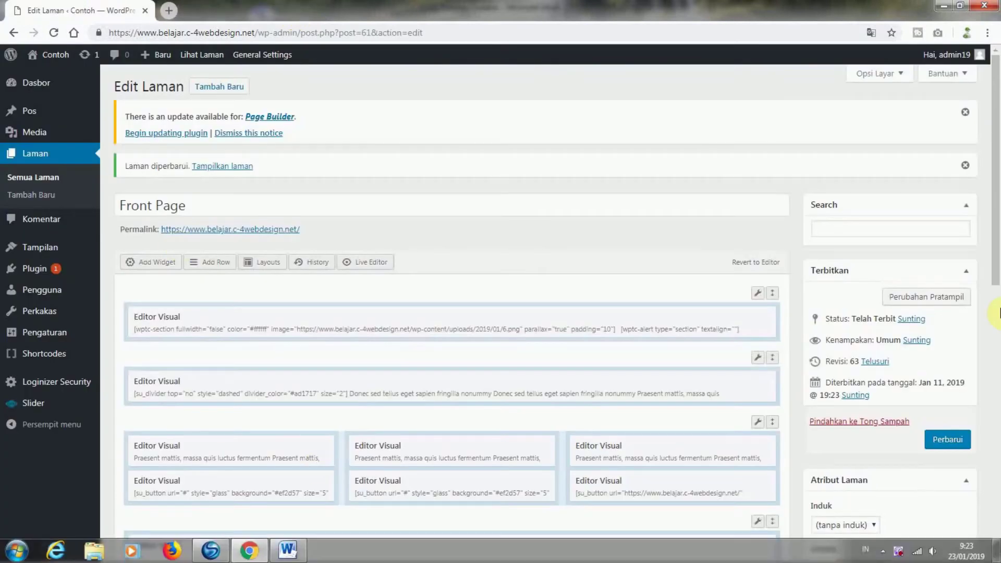
Delete the row holding the su_custom_gallery shortcode from the front page's Page Builder layout
scroll(997, 314, "down", 5)
scroll(997, 314, "down", 4)
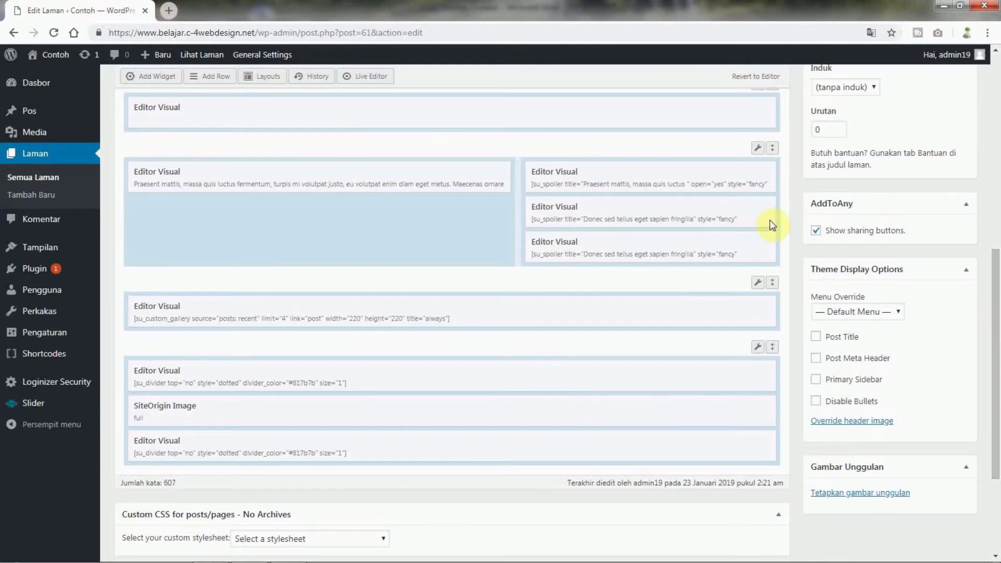
mouse_move(759, 285)
left_click(739, 331)
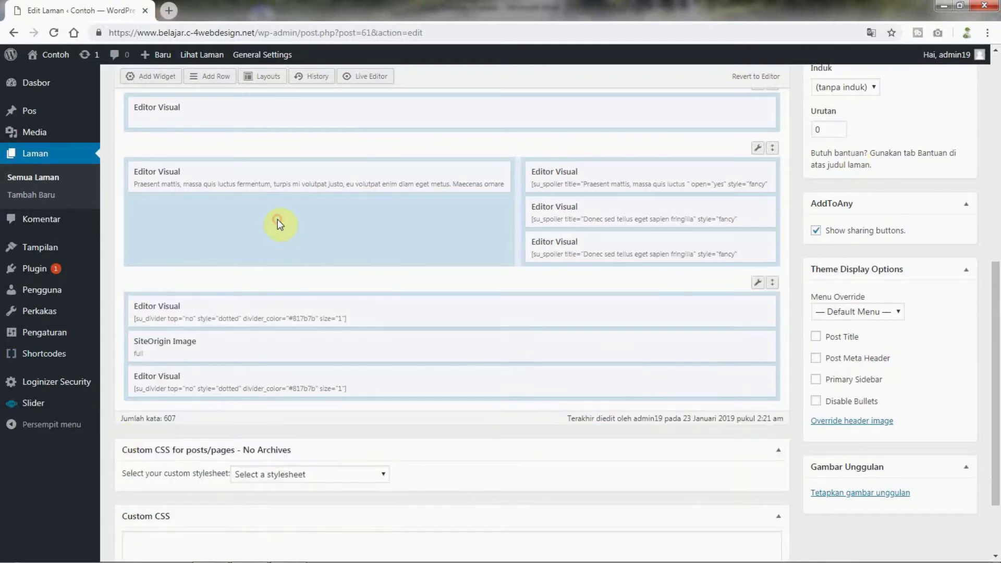
Insert a one-column row below the row with the text and spoiler widgets
left_click(208, 76)
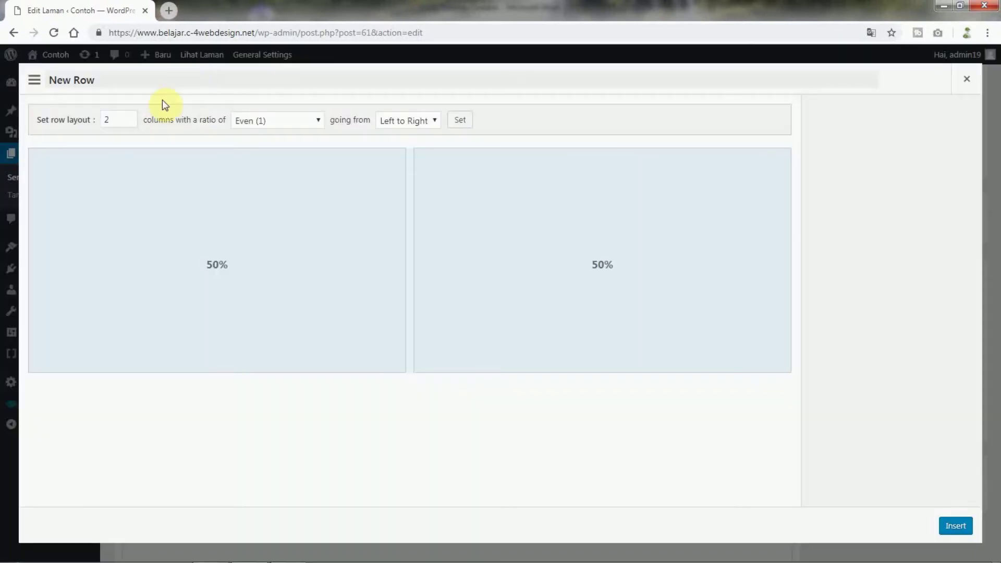
left_click(129, 123)
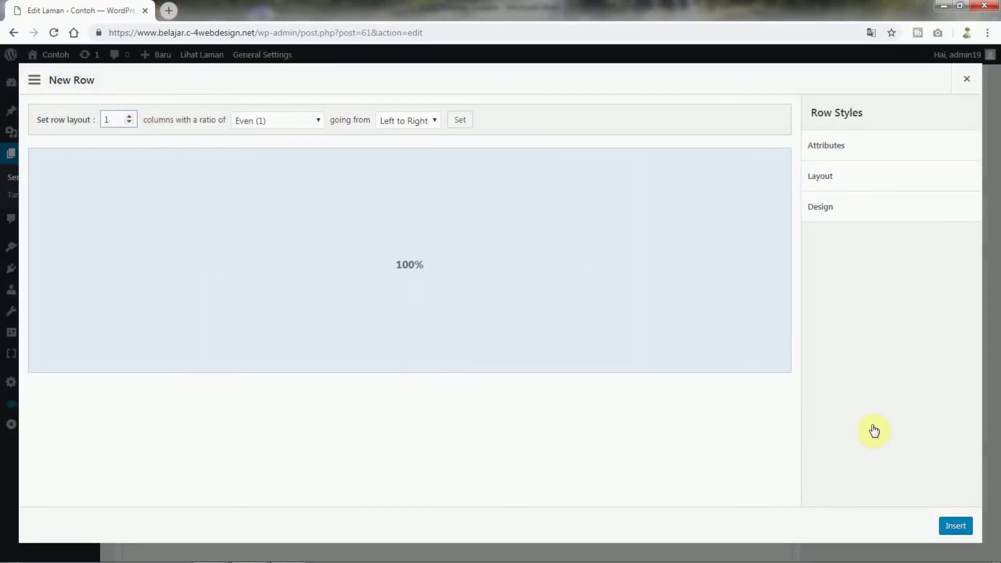
left_click(956, 524)
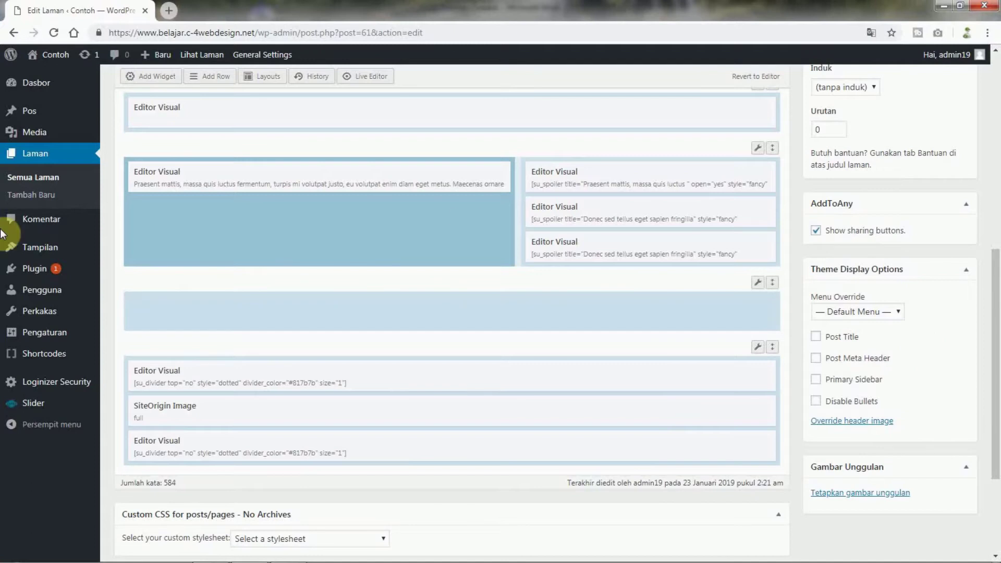
Add a SiteOrigin Post Carousel widget to the empty one-column row
left_click(408, 313)
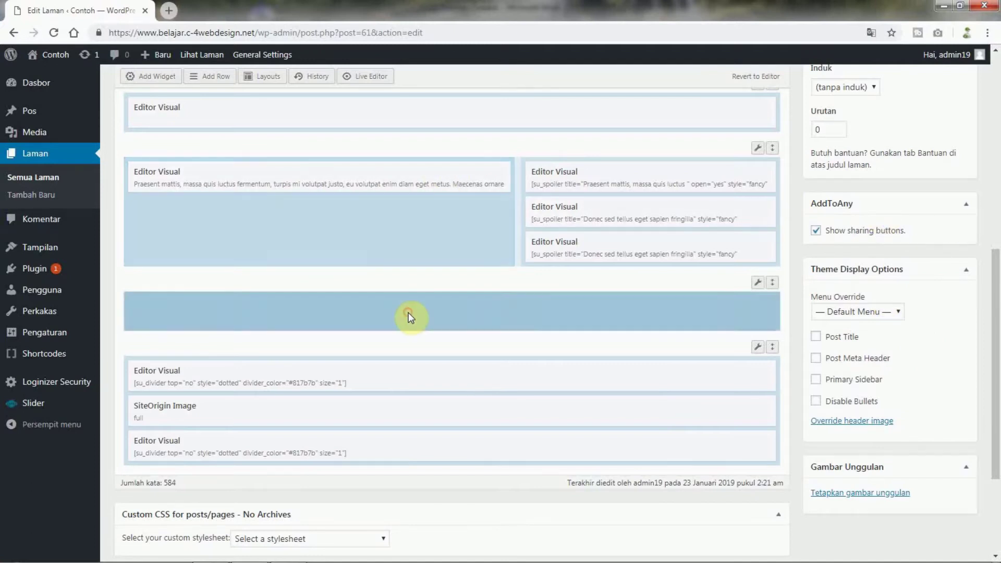
left_click(151, 75)
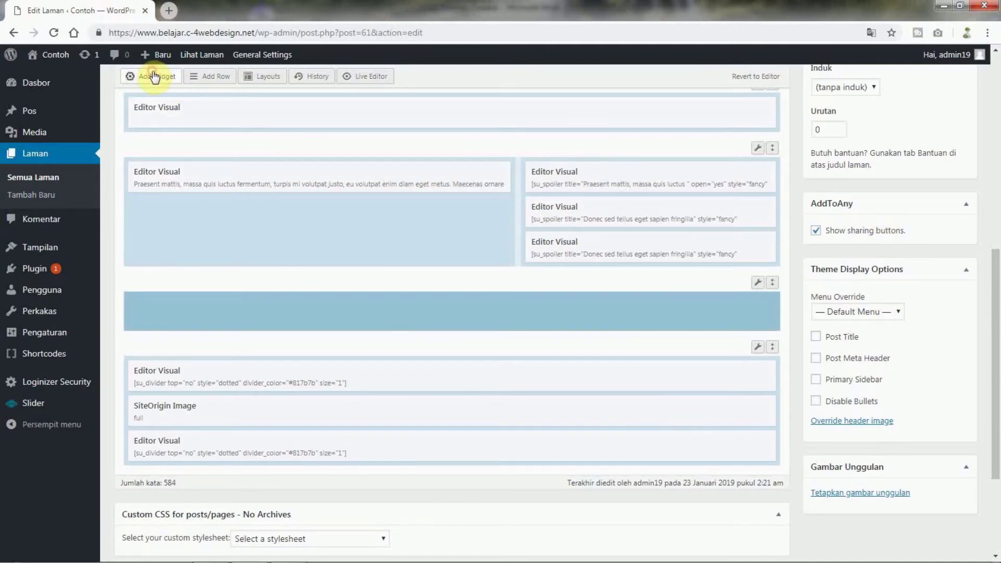
scroll(520, 230, "down", 3)
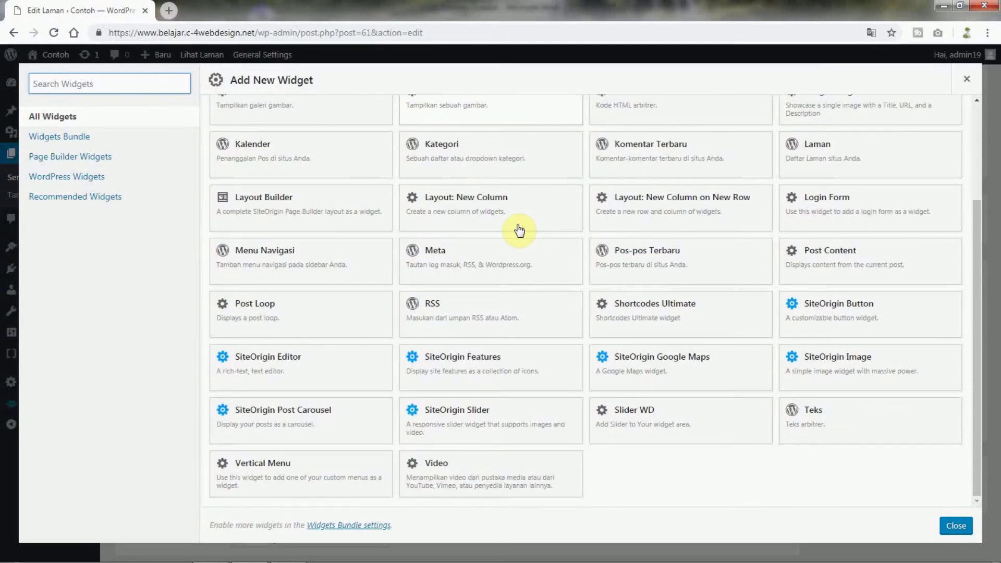
left_click(272, 426)
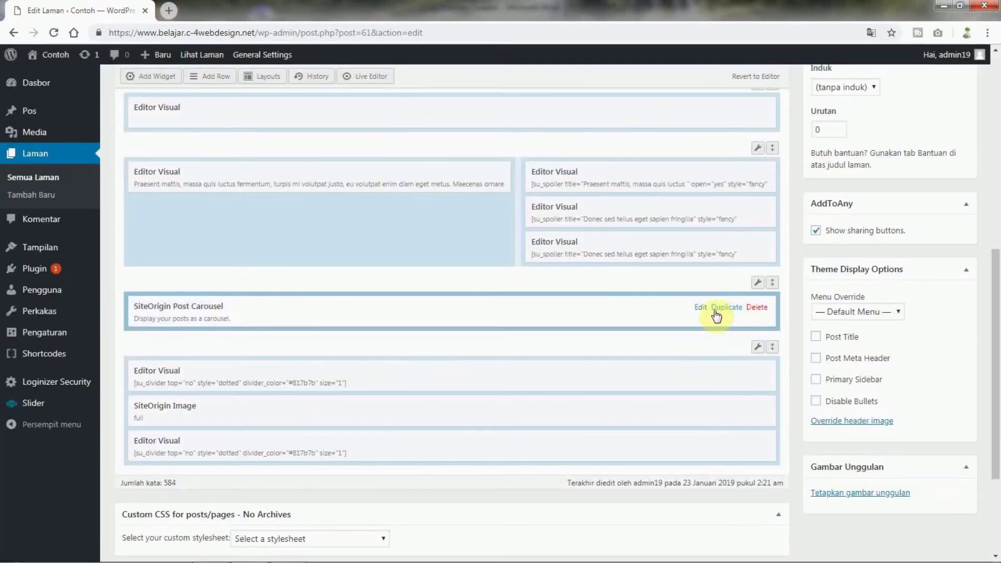
Open the post carousel widget for editing and keep its featured image size at Sow Carousel Default (272x182)
left_click(698, 307)
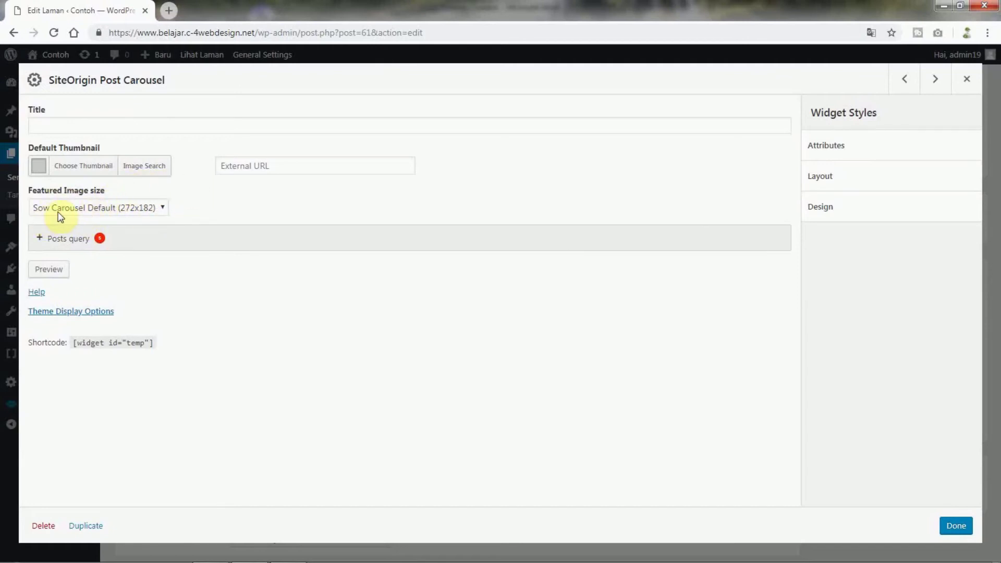
left_click(143, 208)
left_click(228, 208)
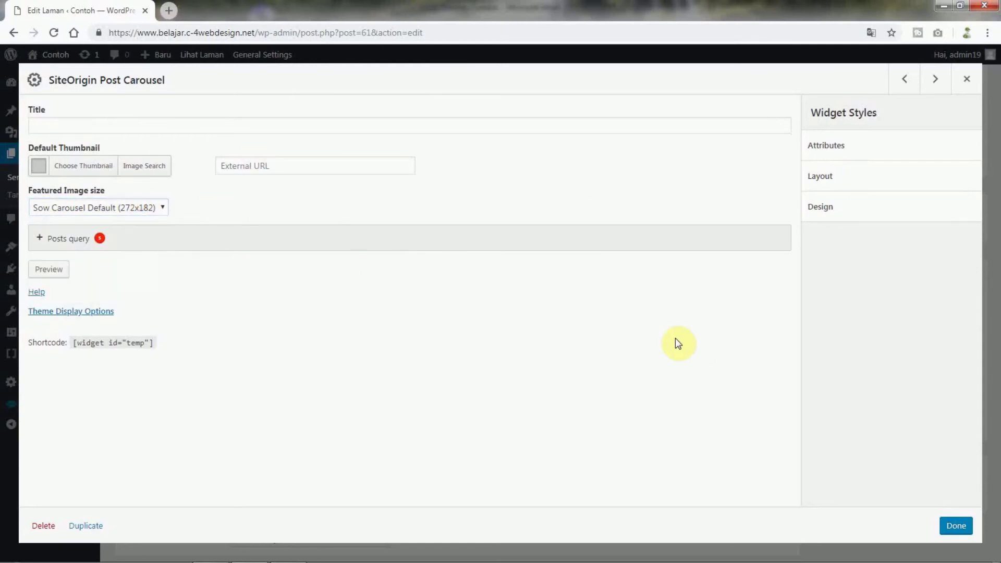
Select Pos as the post type in the carousel's posts query, review the remaining query options, and apply the widget settings
left_click(66, 240)
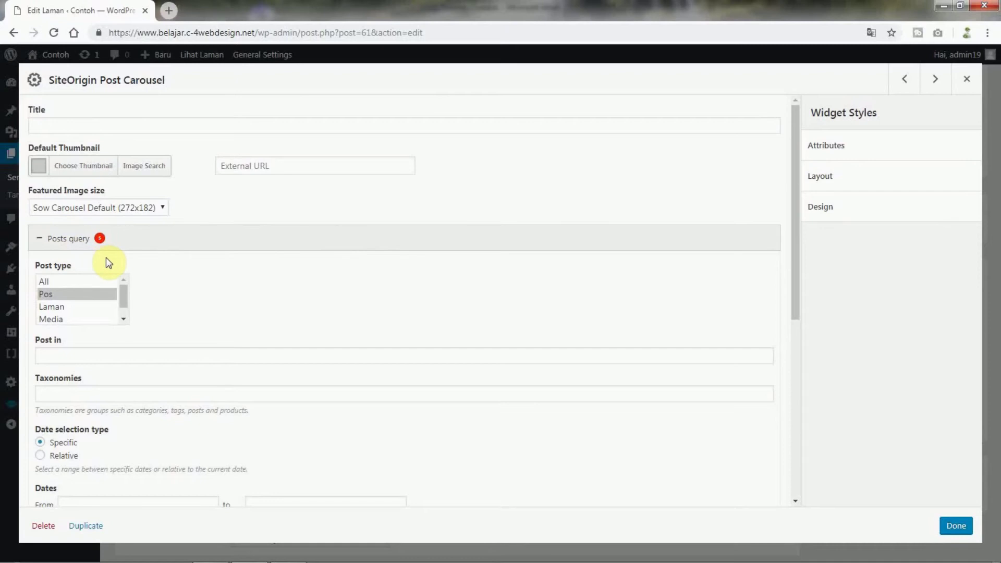
scroll(357, 331, "down", 3)
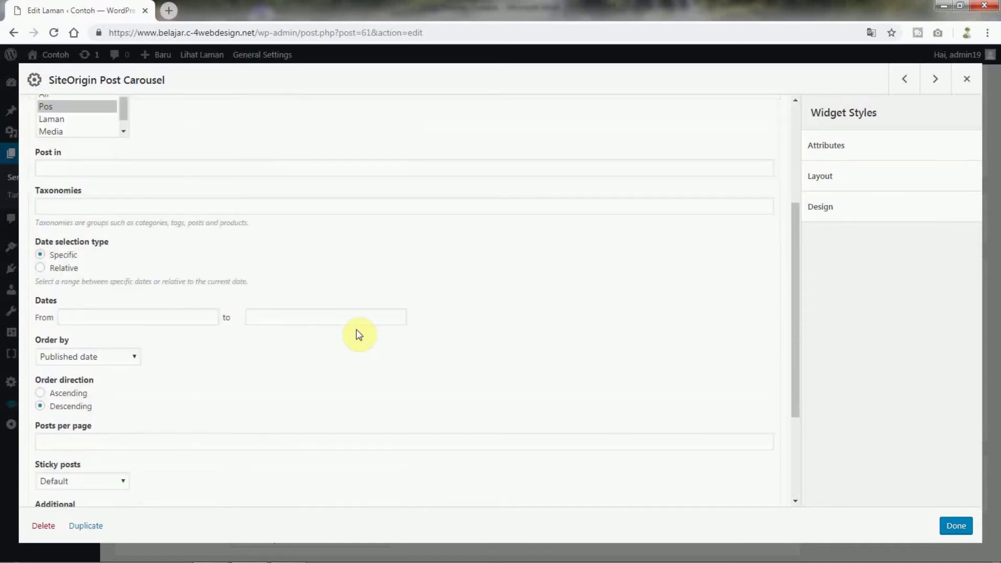
left_click(46, 107)
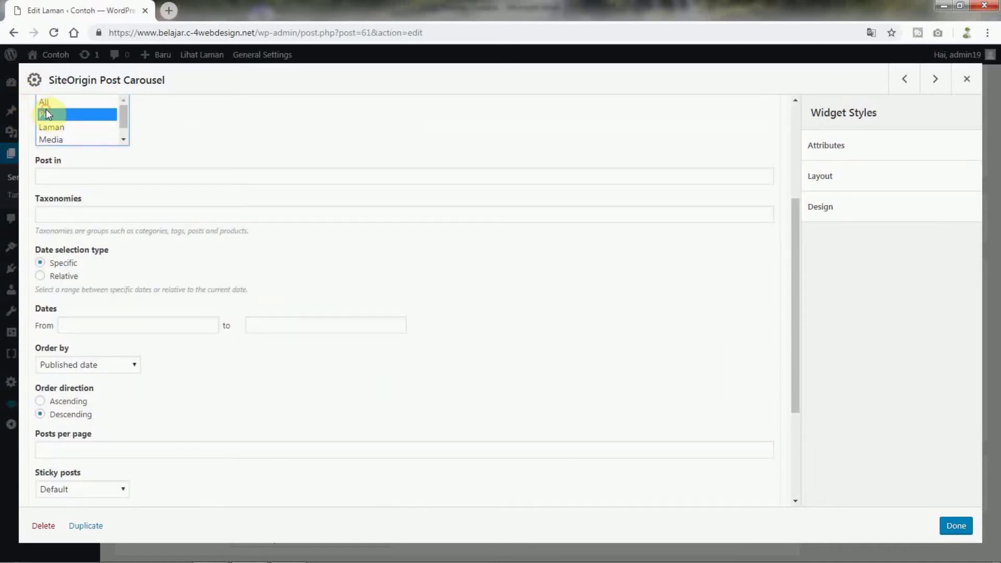
left_click(124, 139)
left_click(115, 124)
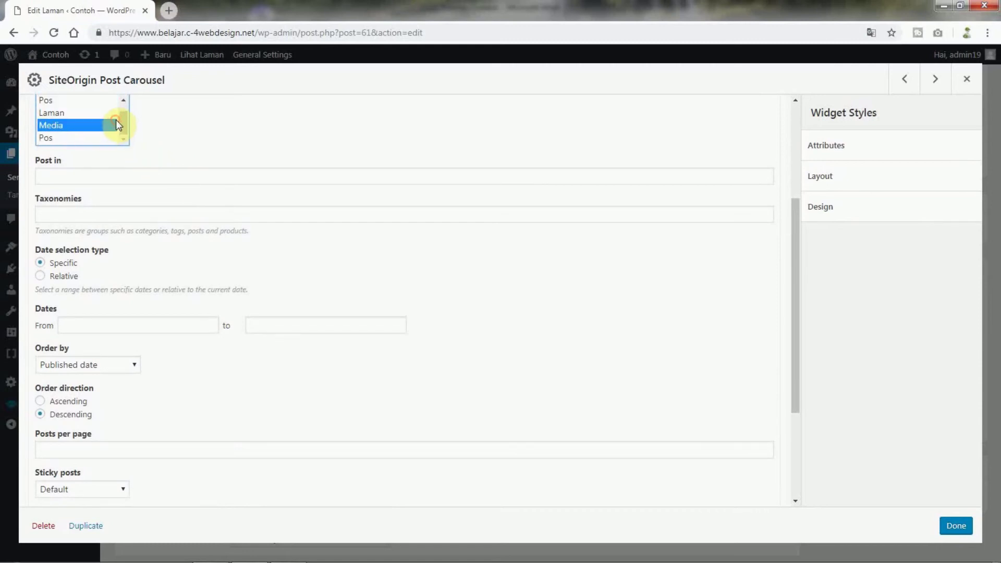
left_click(51, 104)
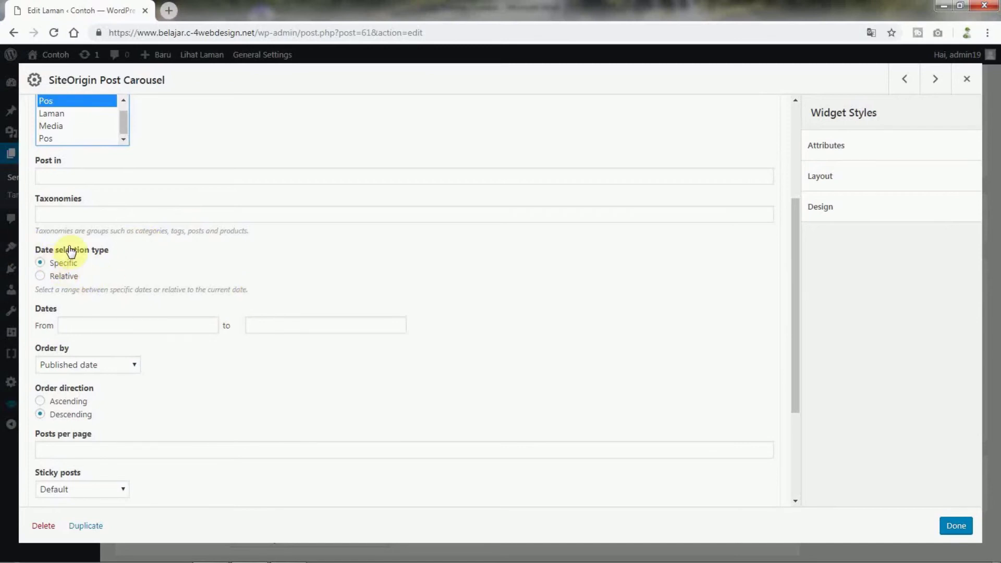
scroll(172, 323, "down", 1)
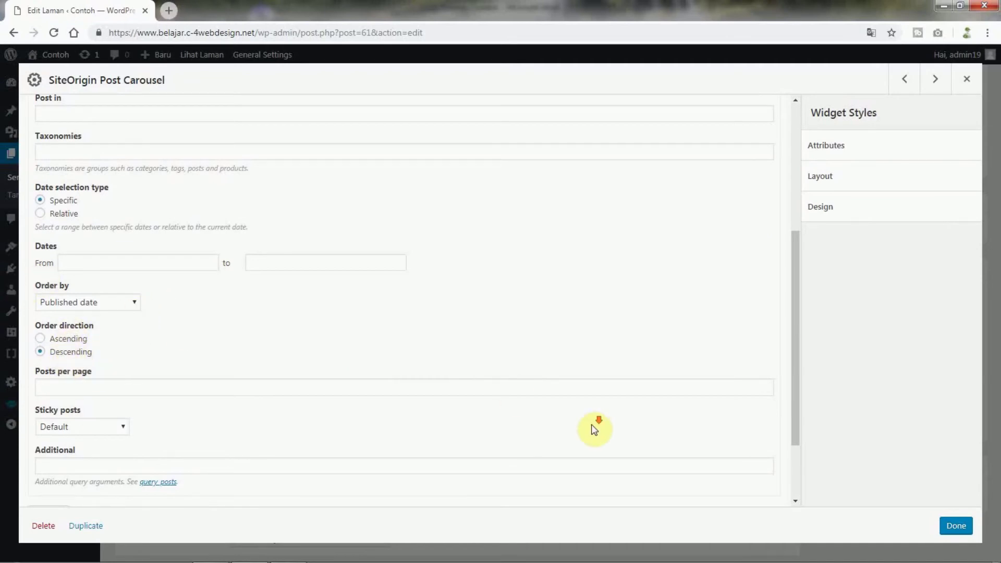
scroll(591, 427, "down", 2)
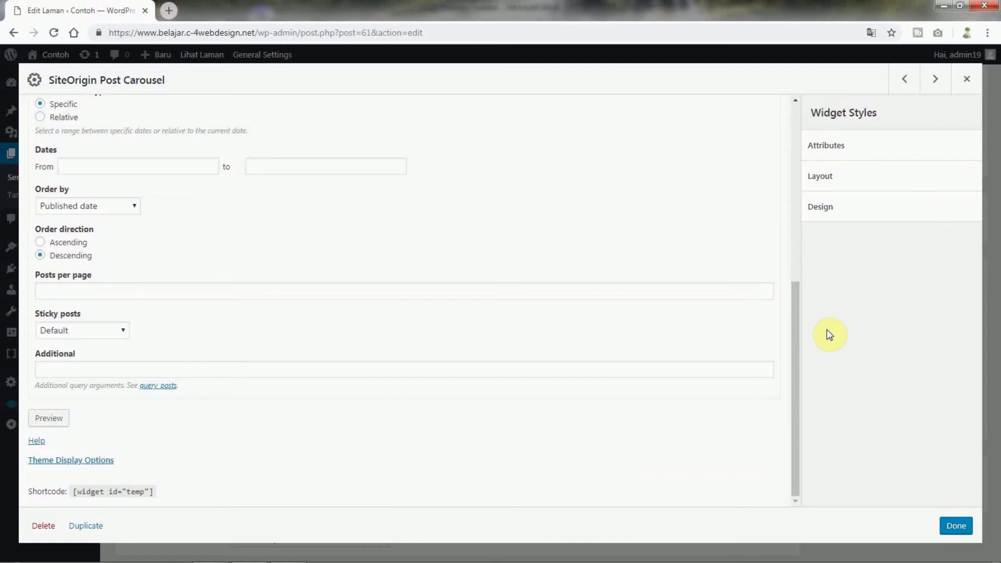
left_click(955, 526)
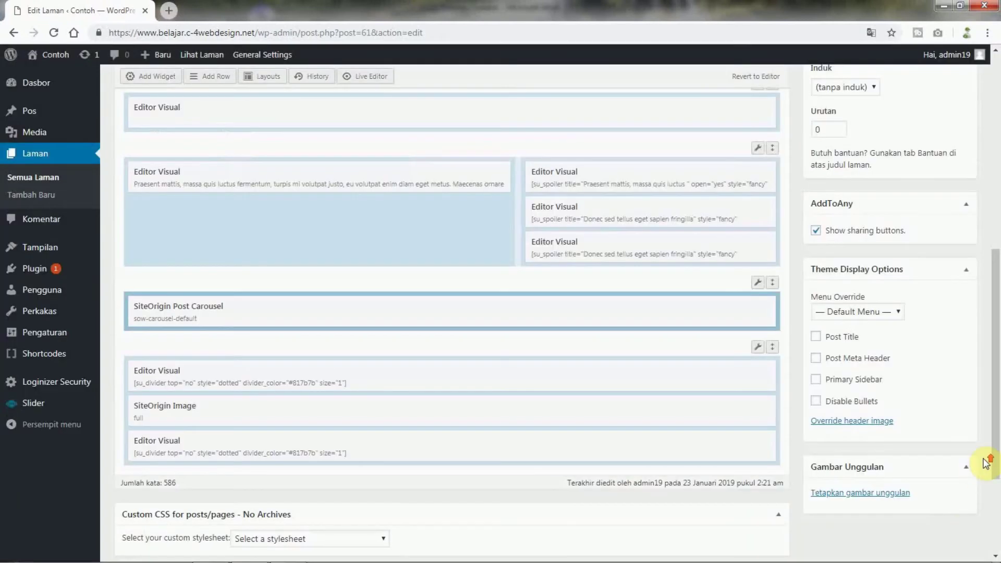
Update the front page with the post carousel and view the page in a new tab
scroll(984, 462, "up", 5)
left_click(953, 315)
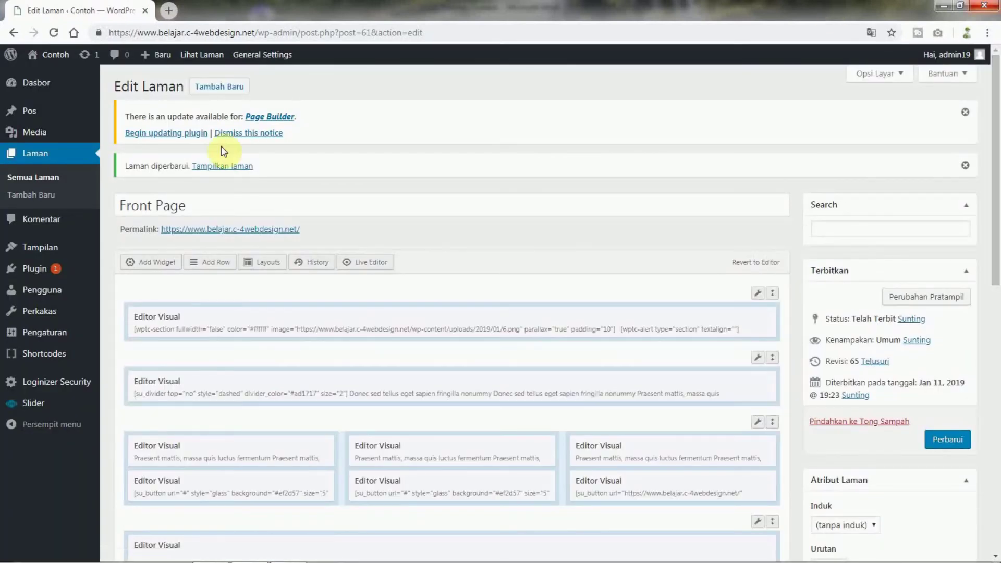
right_click(214, 164)
left_click(227, 173)
left_click(234, 7)
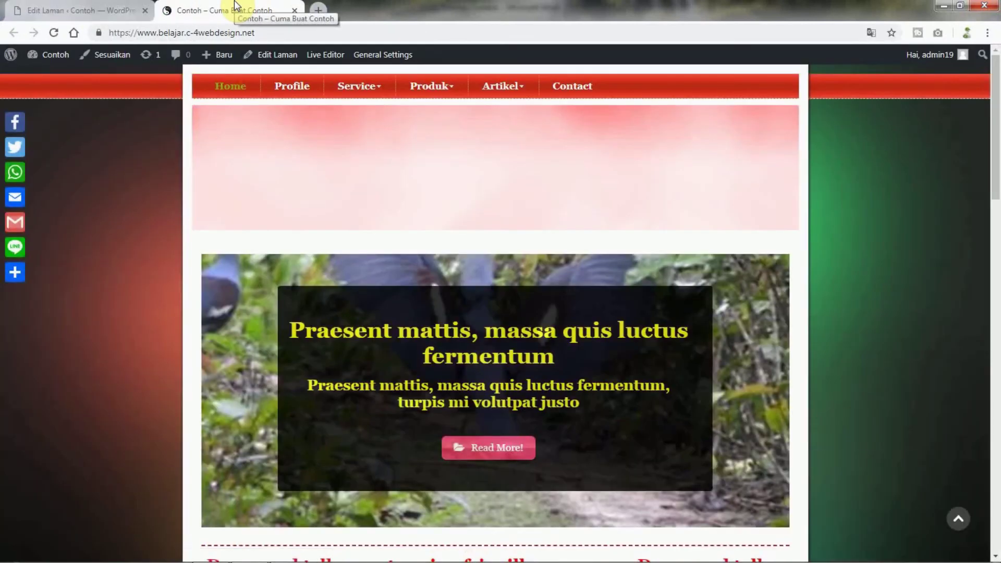
Find the post carousel on the front page and move through its posts forward and back to the first one
scroll(876, 349, "down", 12)
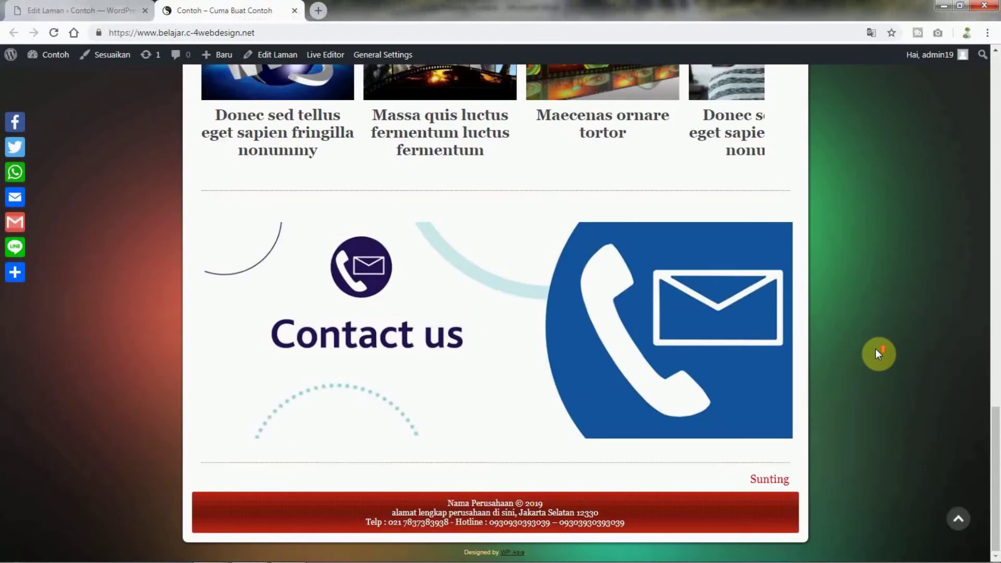
scroll(874, 348, "up", 3)
left_click(784, 274)
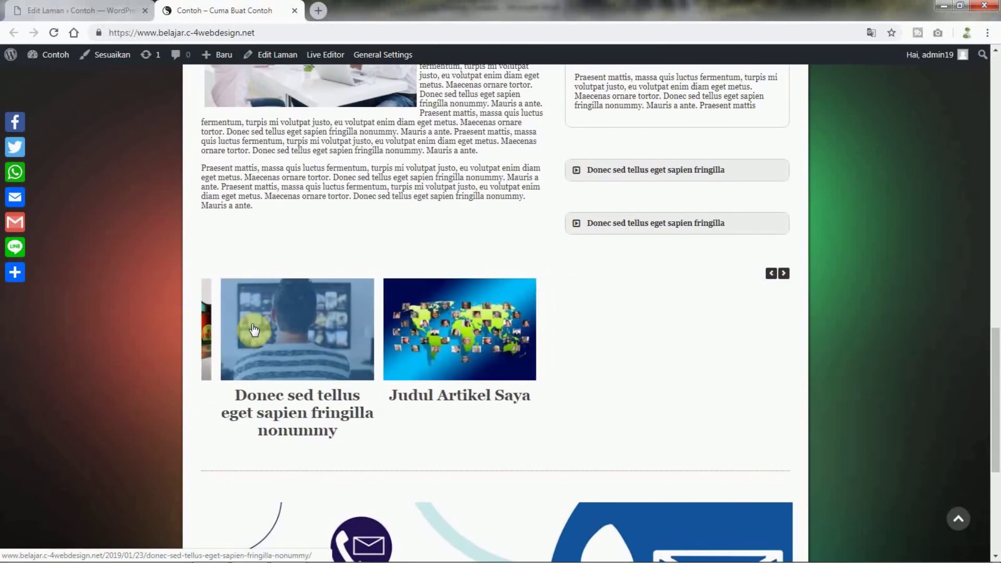
left_click_drag(757, 323, 651, 332)
left_click_drag(336, 329, 899, 393)
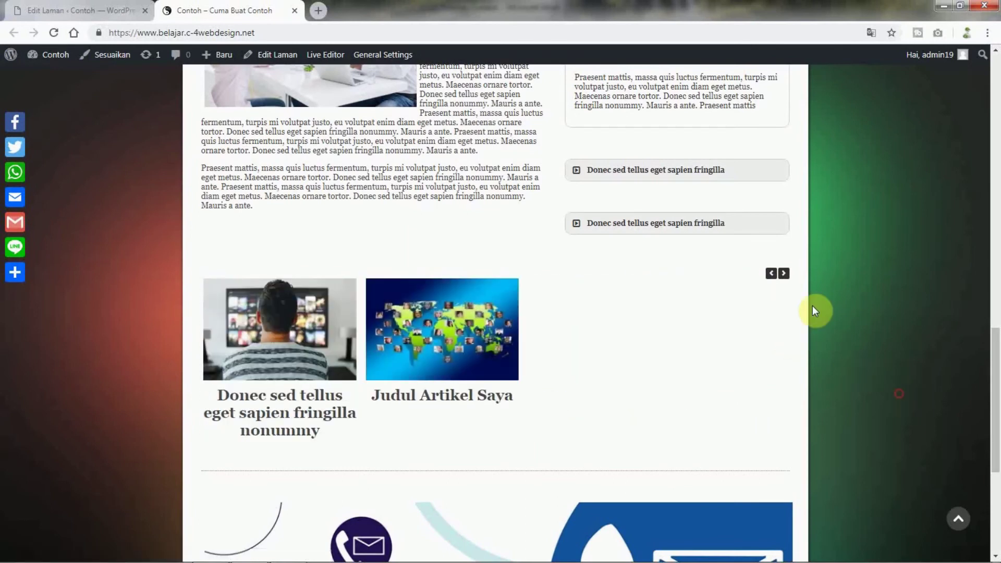
left_click(771, 275)
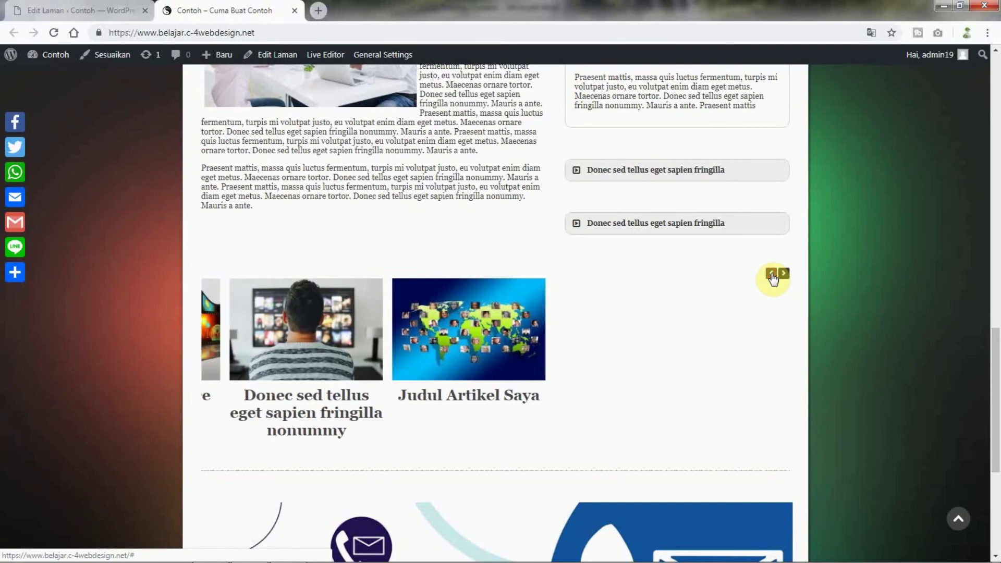
left_click(772, 275)
left_click(771, 275)
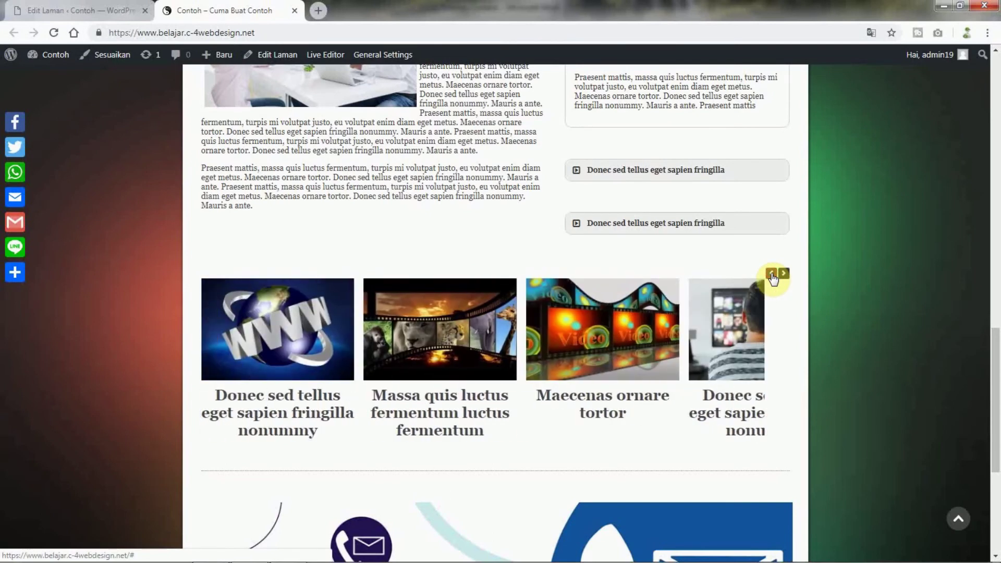
Follow the "Massa quis luctus fermentum luctus fermentum" title in the carousel to its post and look through the page
left_click(477, 397)
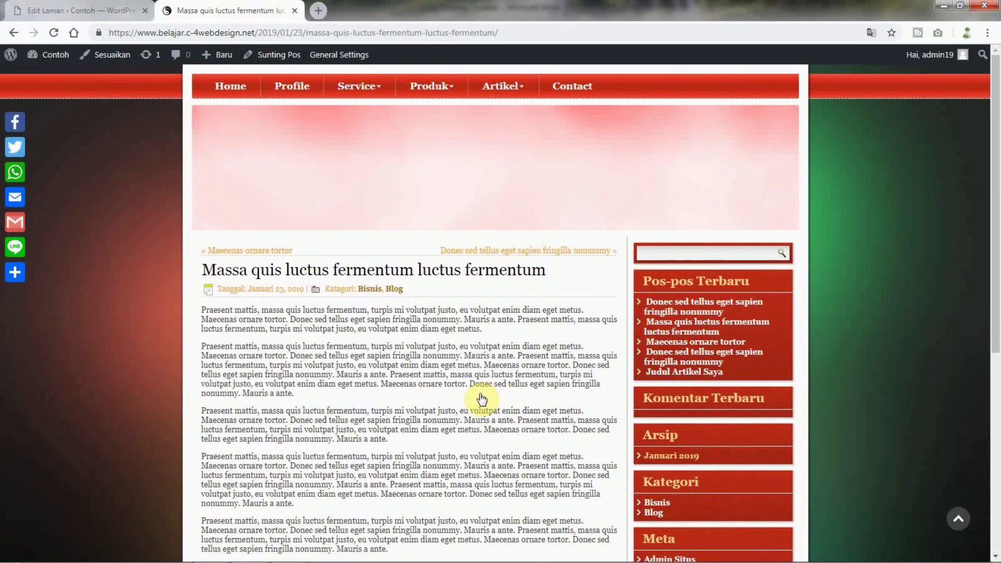
scroll(481, 399, "down", 15)
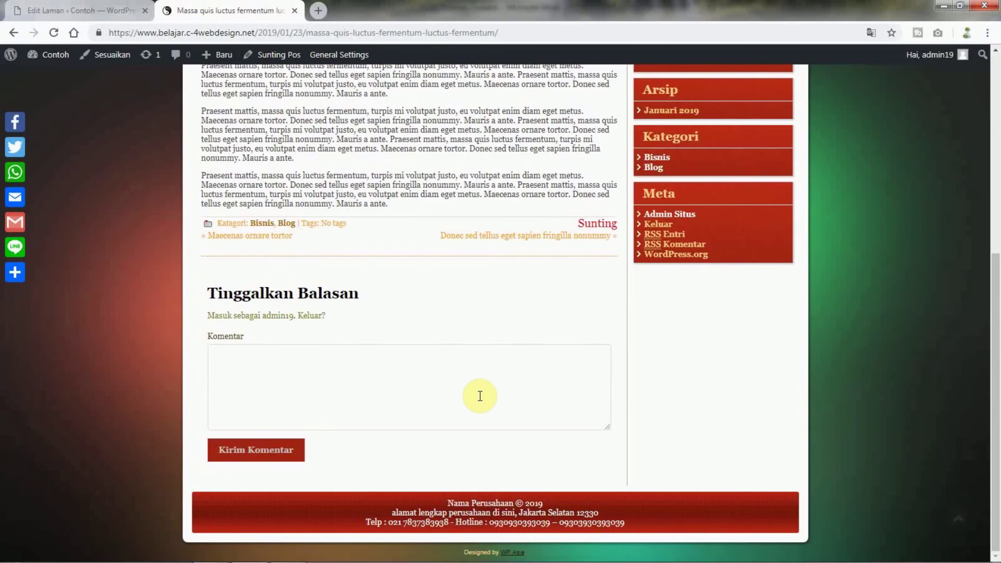
scroll(478, 395, "up", 15)
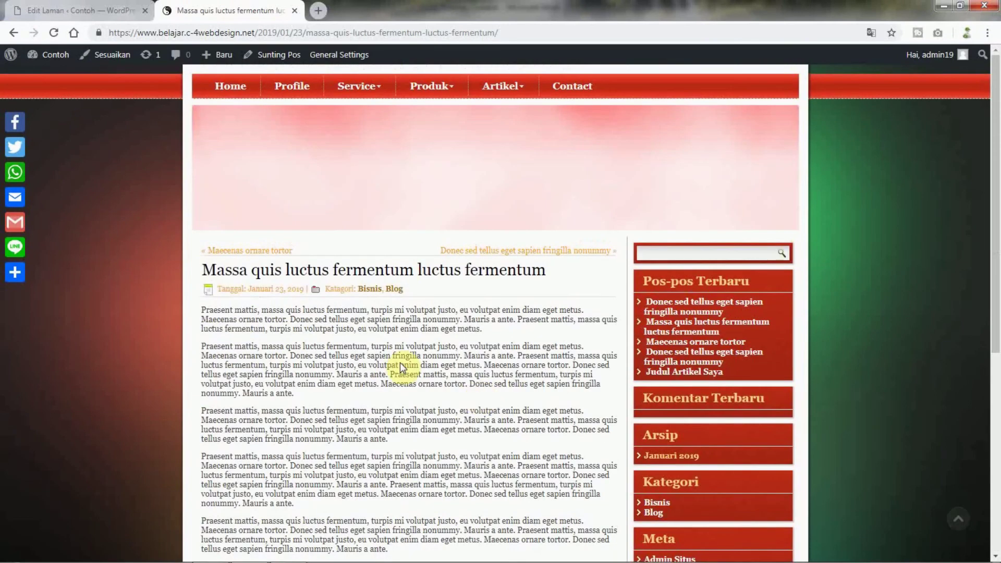
Return to the home page and check the post carousel again
left_click(225, 97)
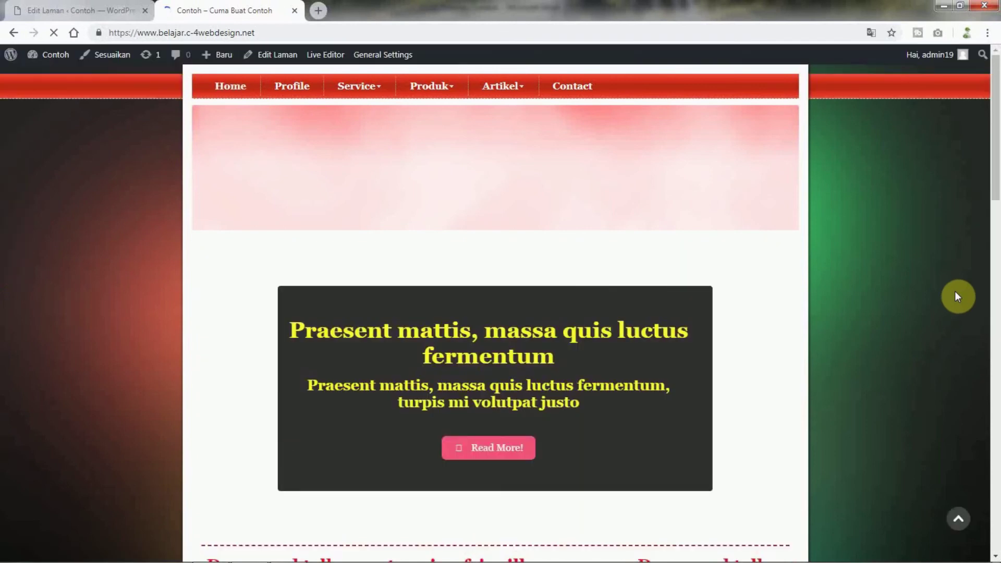
scroll(954, 292, "down", 10)
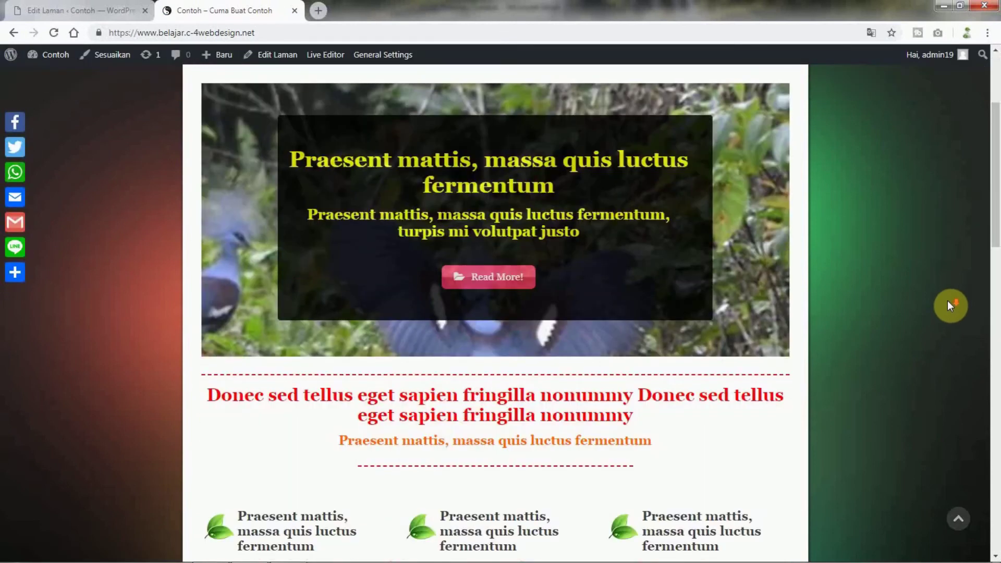
scroll(947, 302, "up", 5)
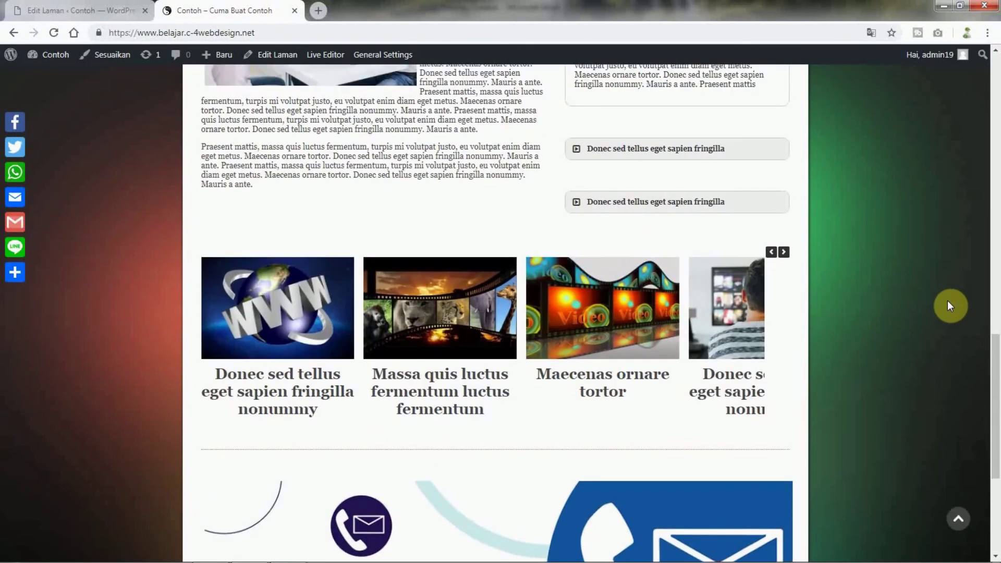